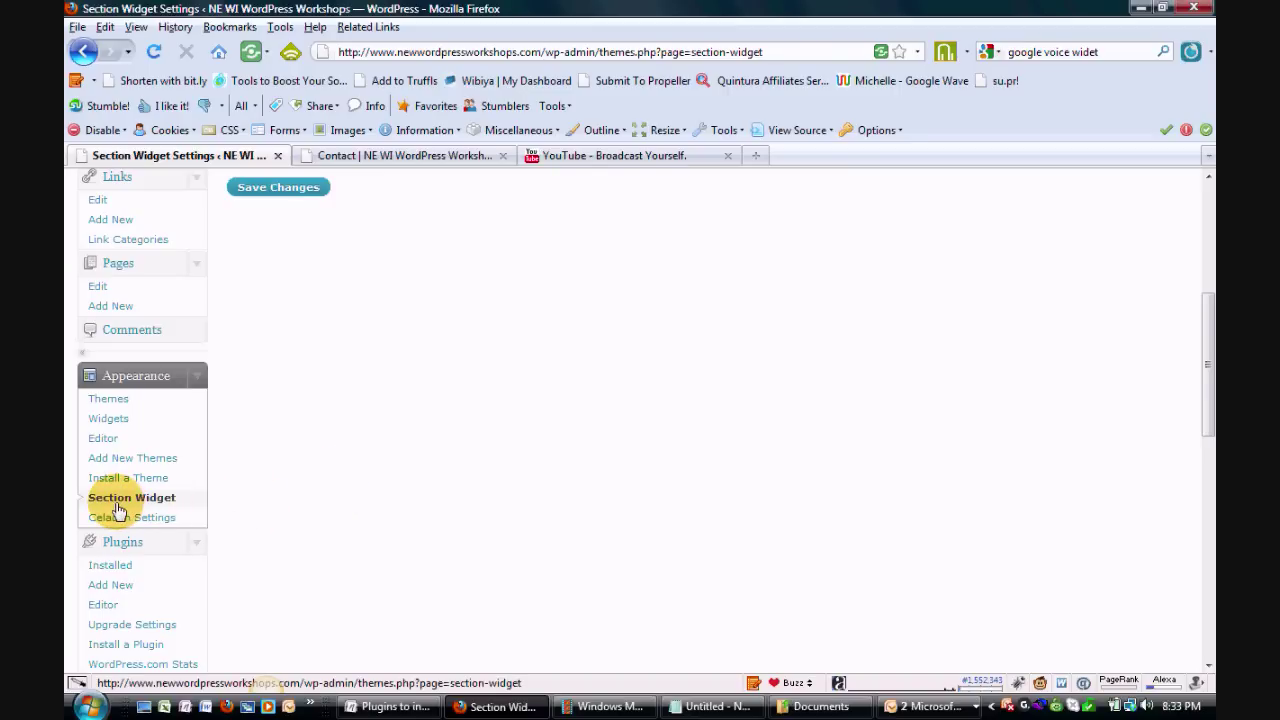
Go to Appearance > Widgets and browse the Available Widgets list beside the Celadon Sidebar.
click(130, 430)
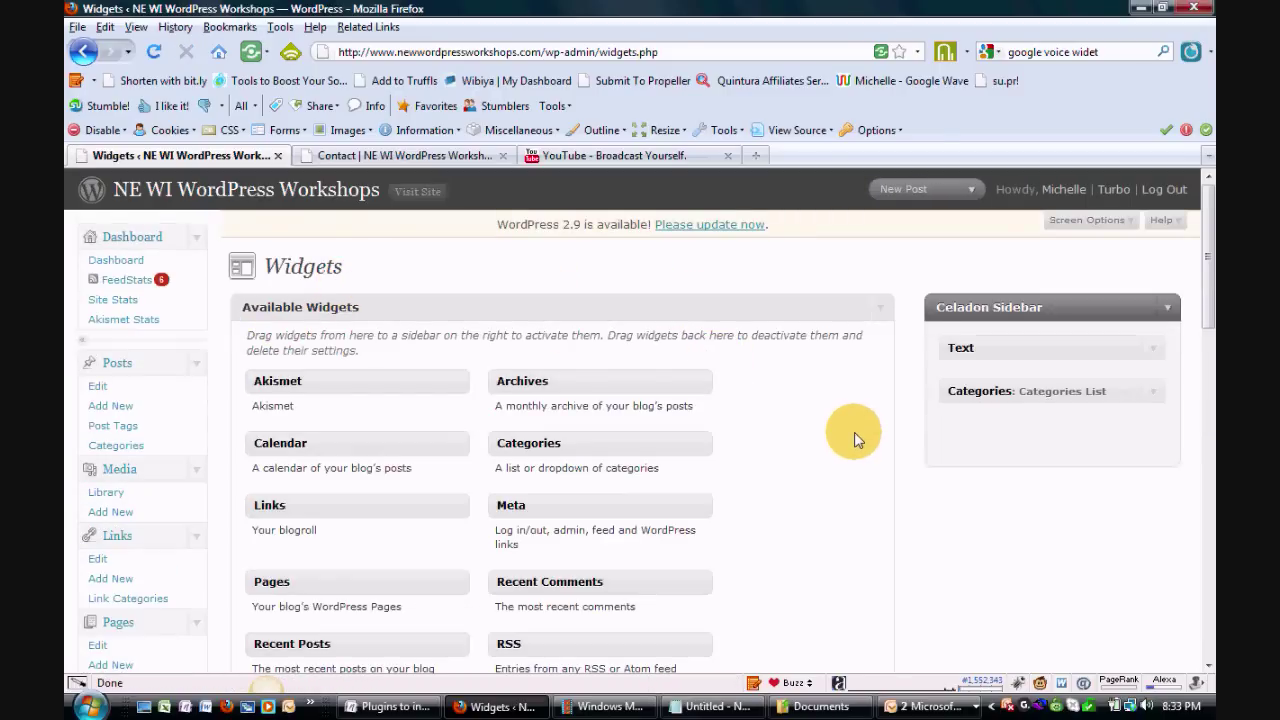
scroll(854, 432, down, 3)
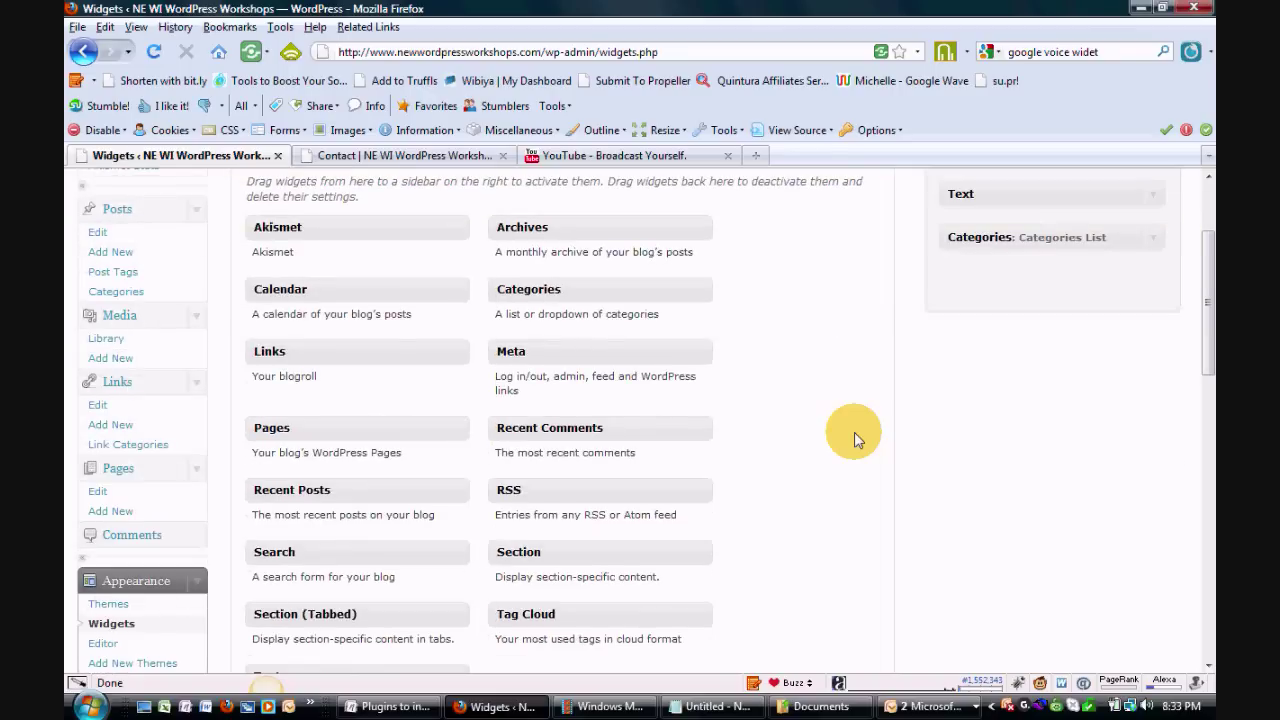
scroll(854, 432, down, 1)
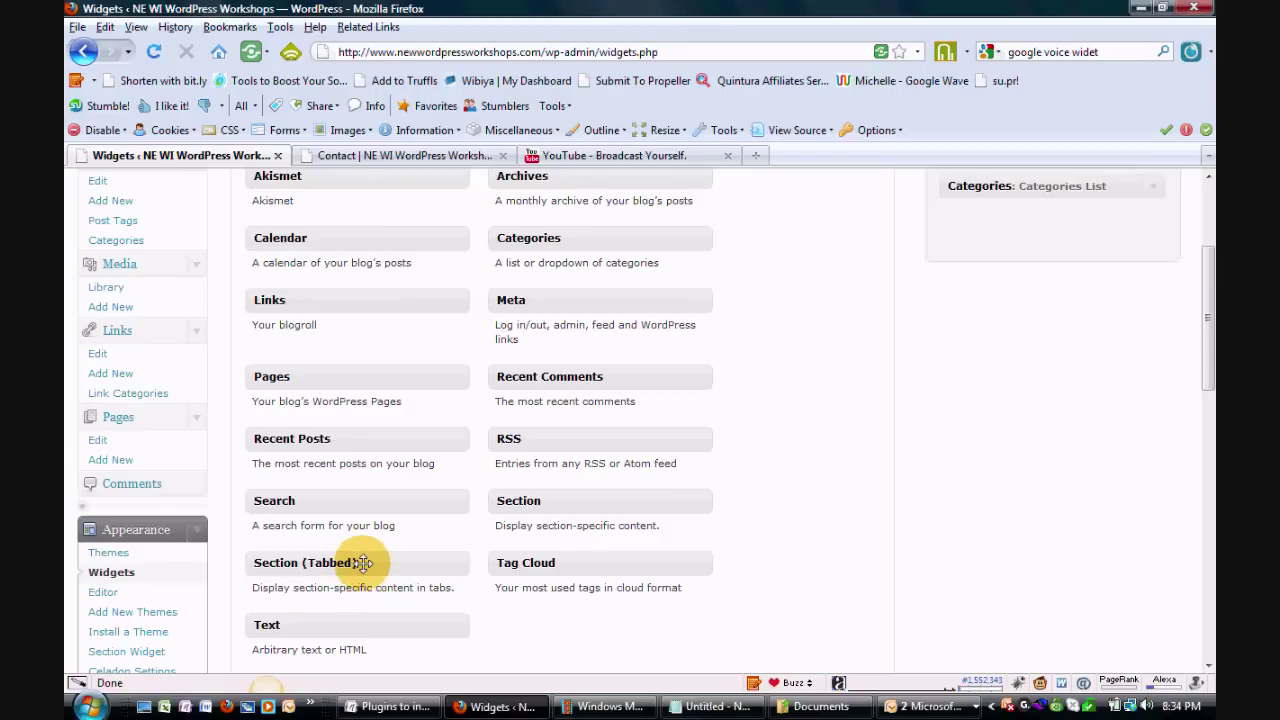
scroll(917, 557, up, 2)
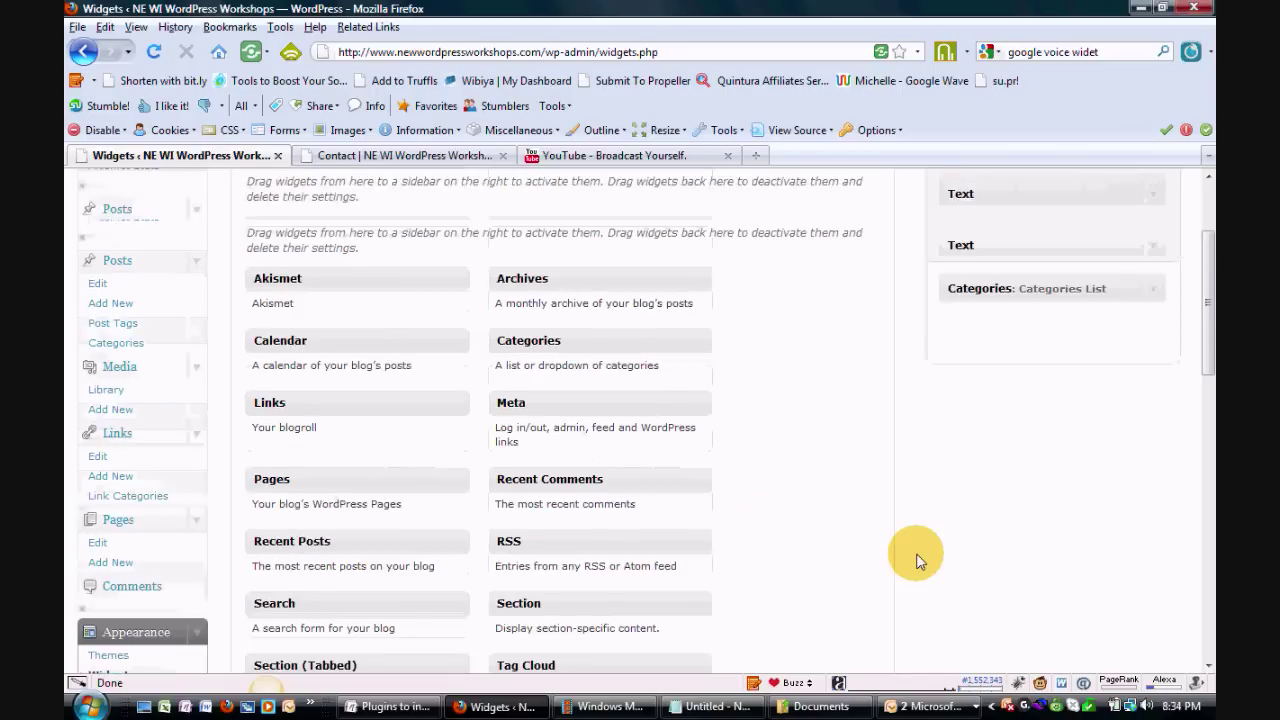
Drag the Section widget into the Celadon Sidebar and place it under Categories.
drag(620, 606, 1066, 334)
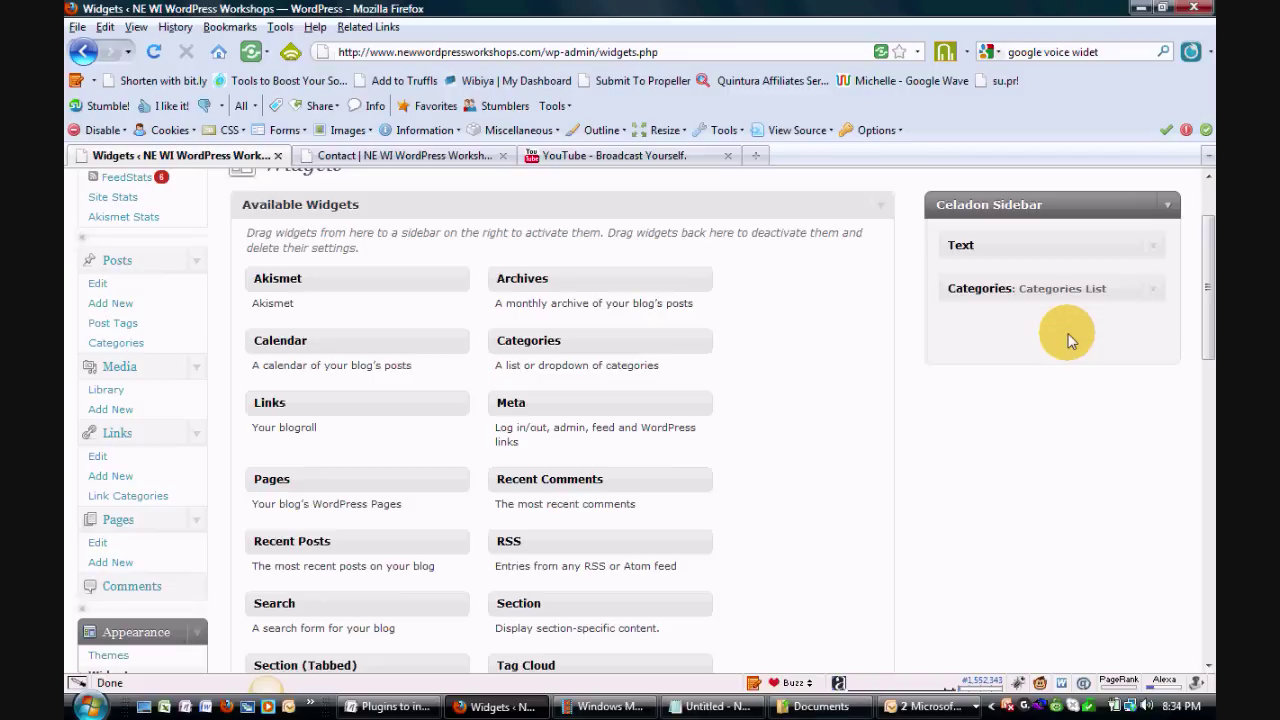
drag(634, 606, 1058, 320)
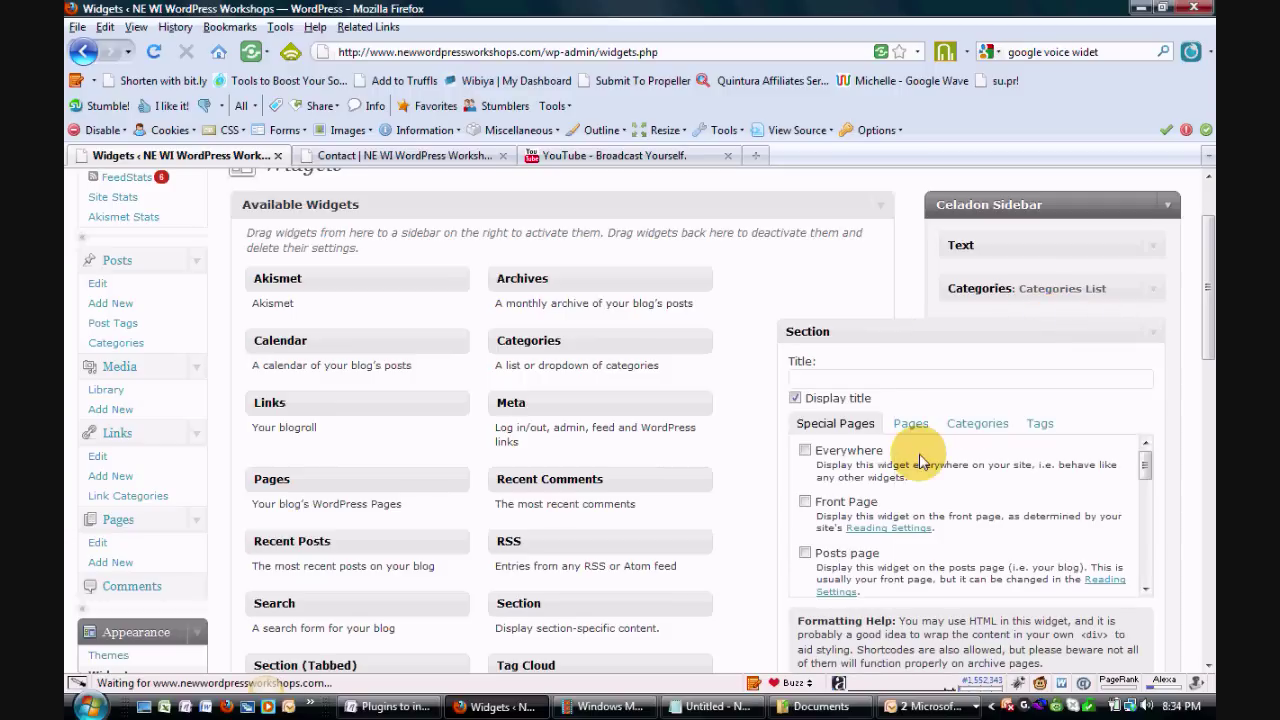
drag(1209, 345, 1211, 384)
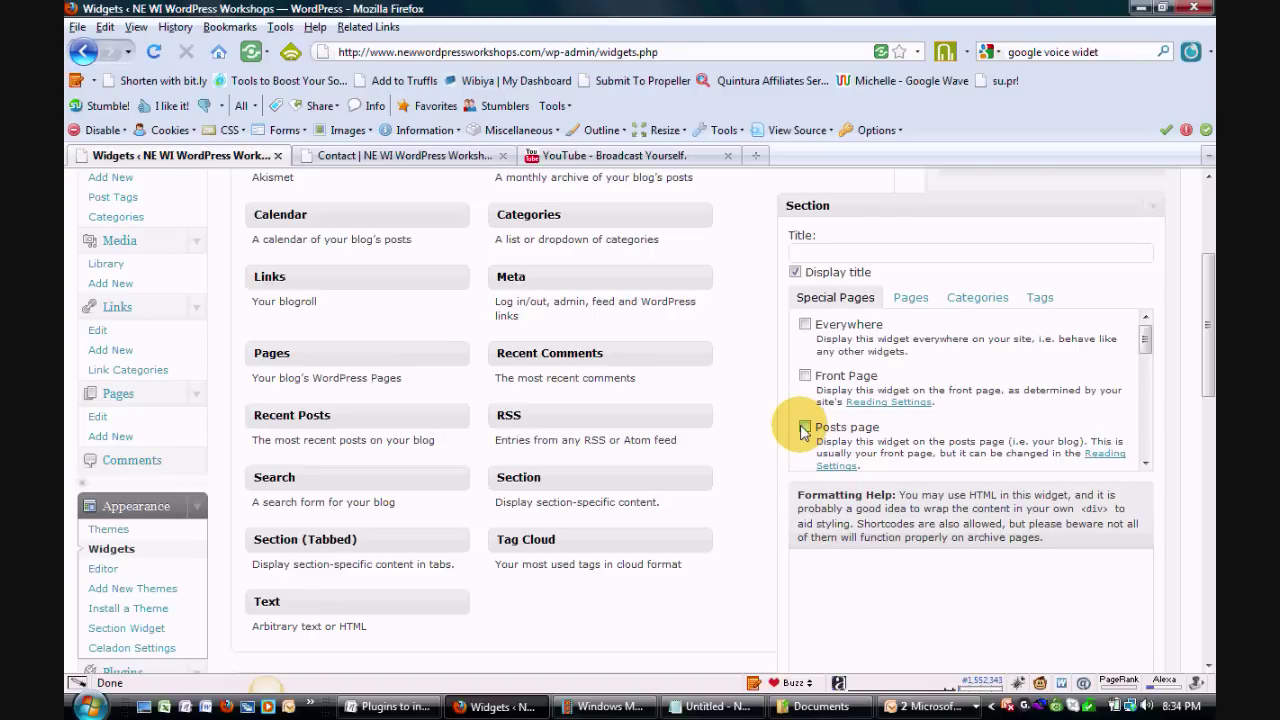
Expand the Section widget, browse Categories and Special Pages, and tick Workshops under Pages.
click(1146, 465)
click(1146, 465)
click(1146, 465)
click(1146, 465)
click(1146, 465)
click(1146, 465)
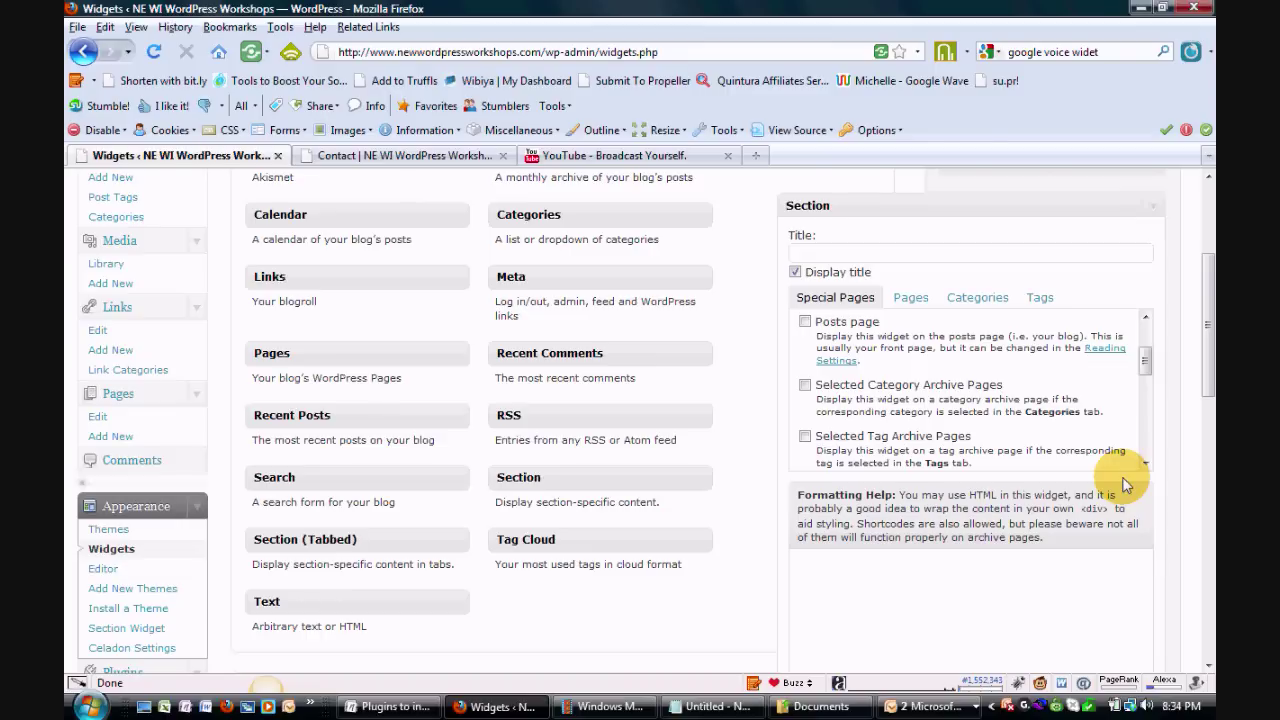
click(976, 299)
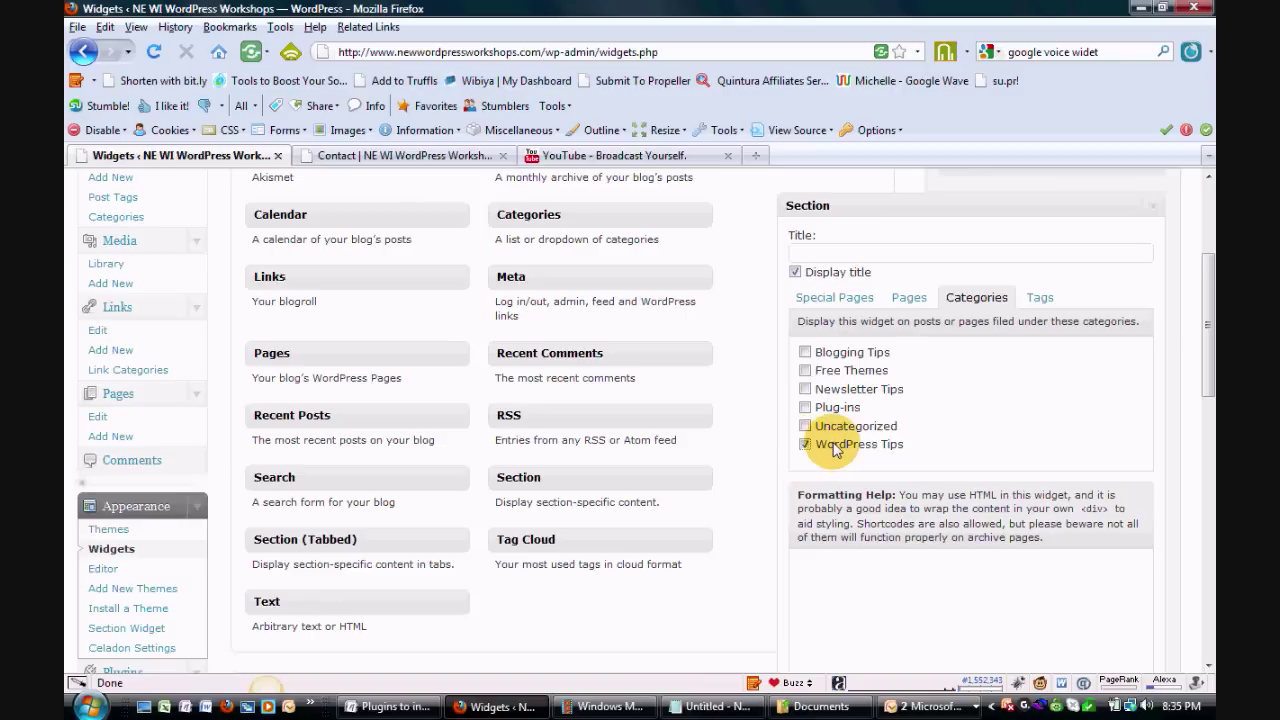
click(905, 300)
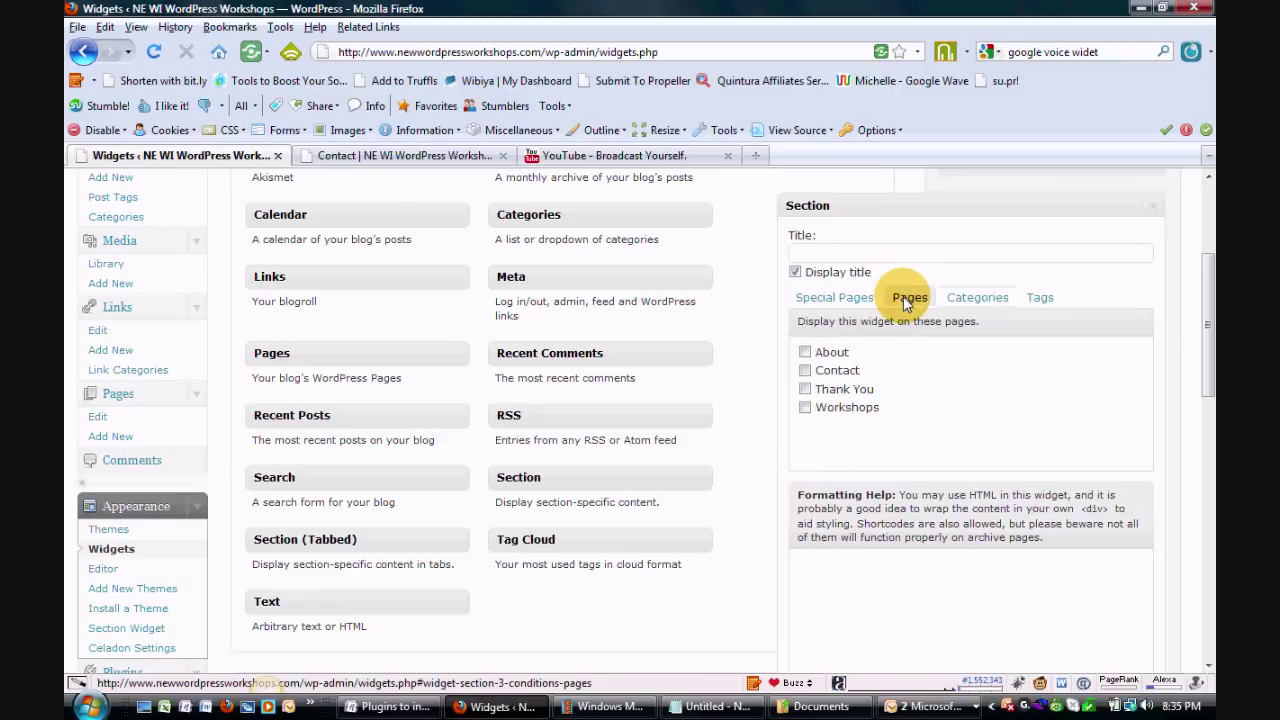
click(805, 408)
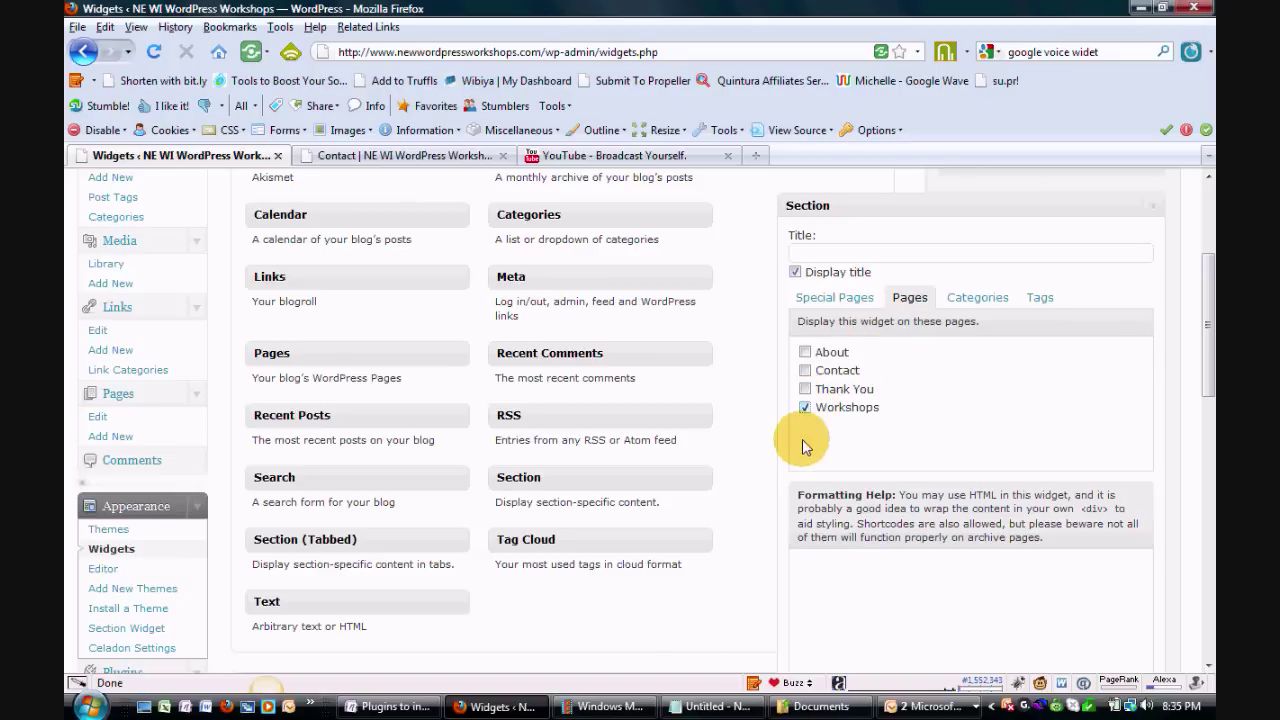
click(850, 303)
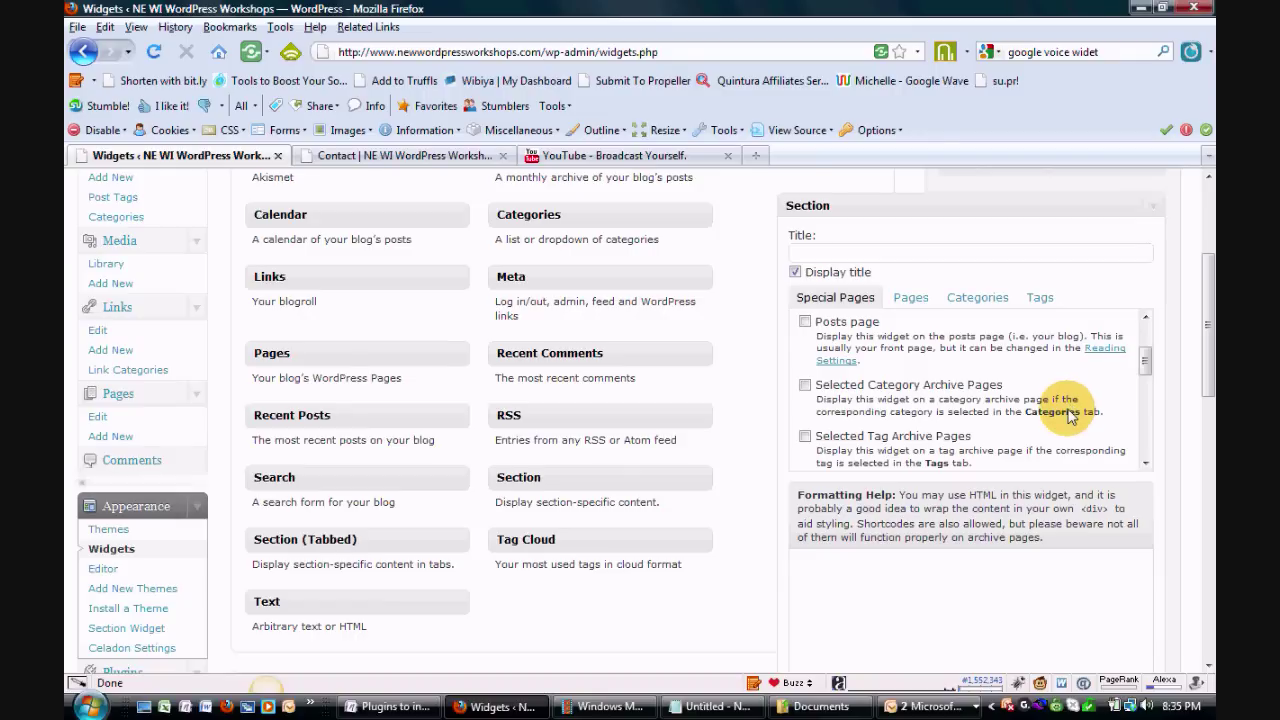
scroll(1070, 415, down, 3)
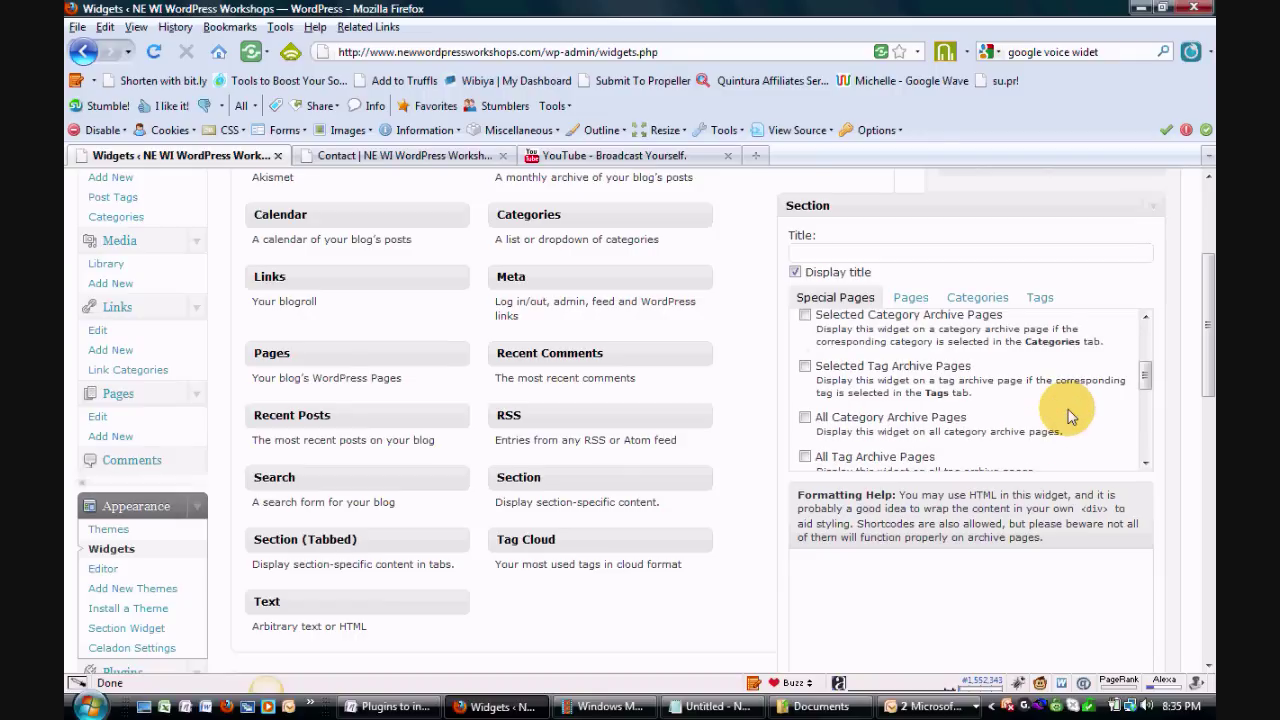
scroll(1070, 415, down, 2)
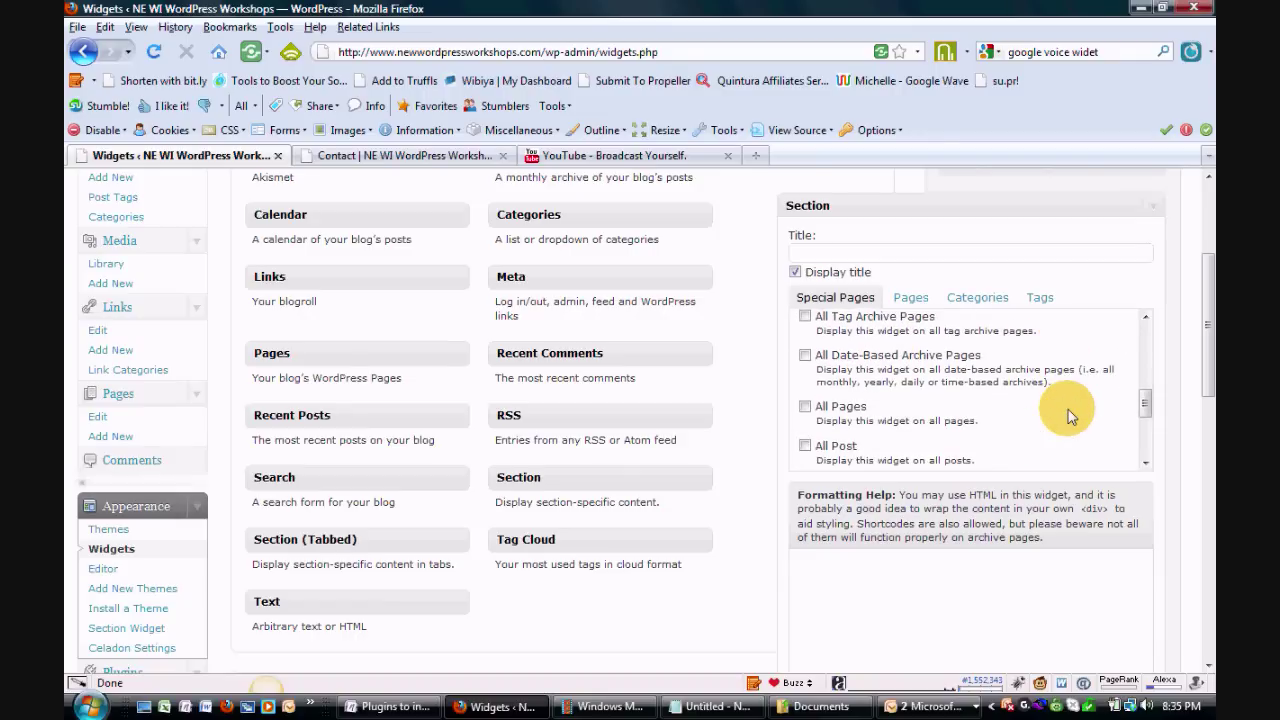
scroll(1070, 415, up, 3)
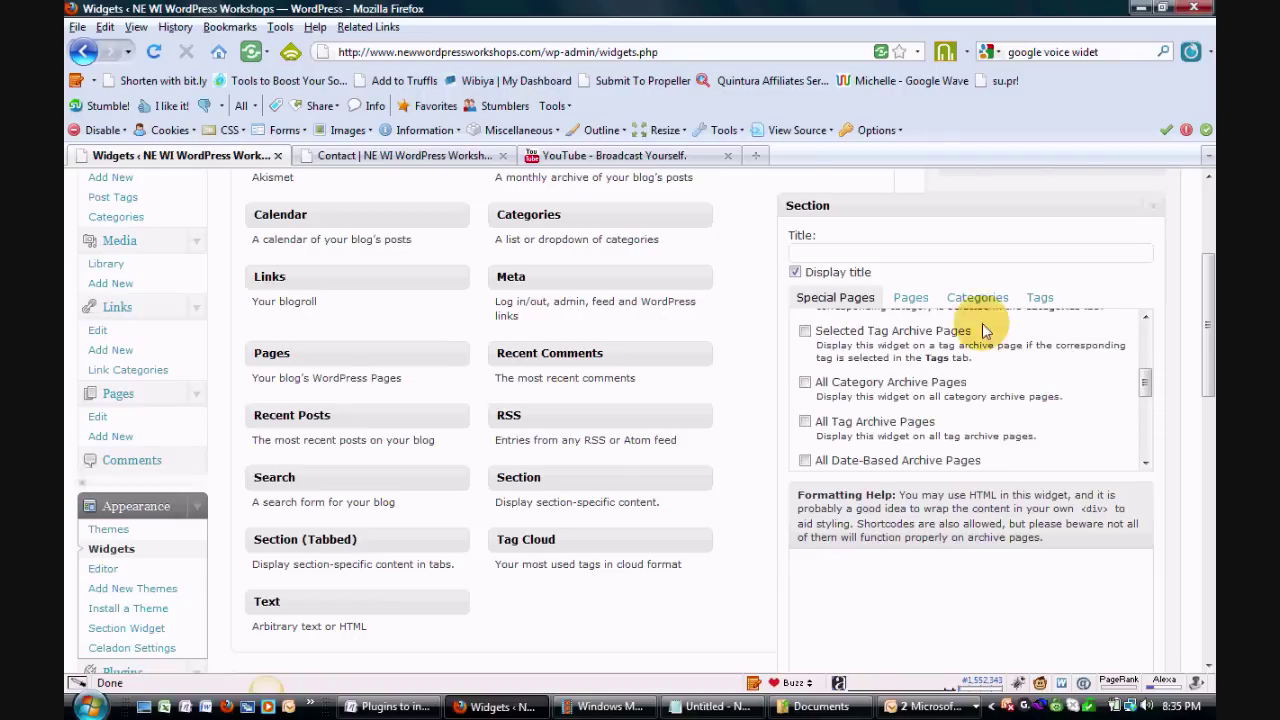
Title the widget 'test widget', add a 'follow me on Twitter' line with the handle, and save.
click(826, 255)
text(tes)
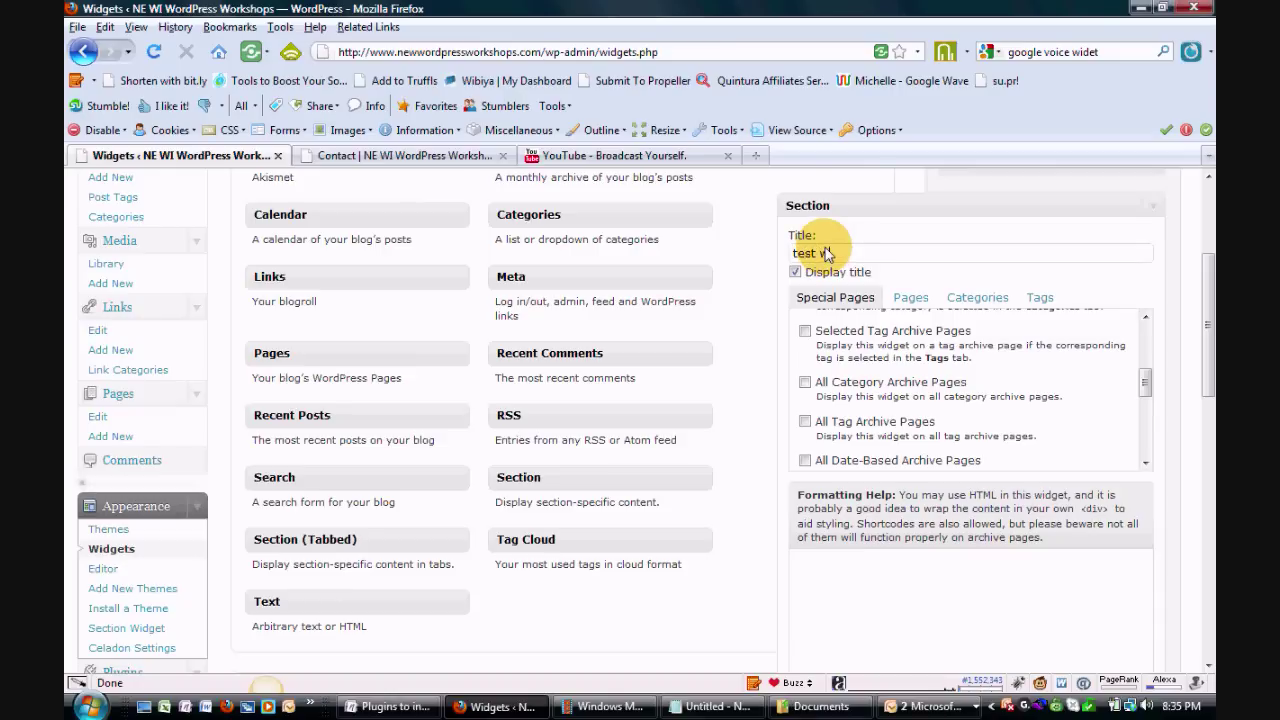
text(t widget)
scroll(1077, 462, down, 3)
scroll(1057, 537, down, 5)
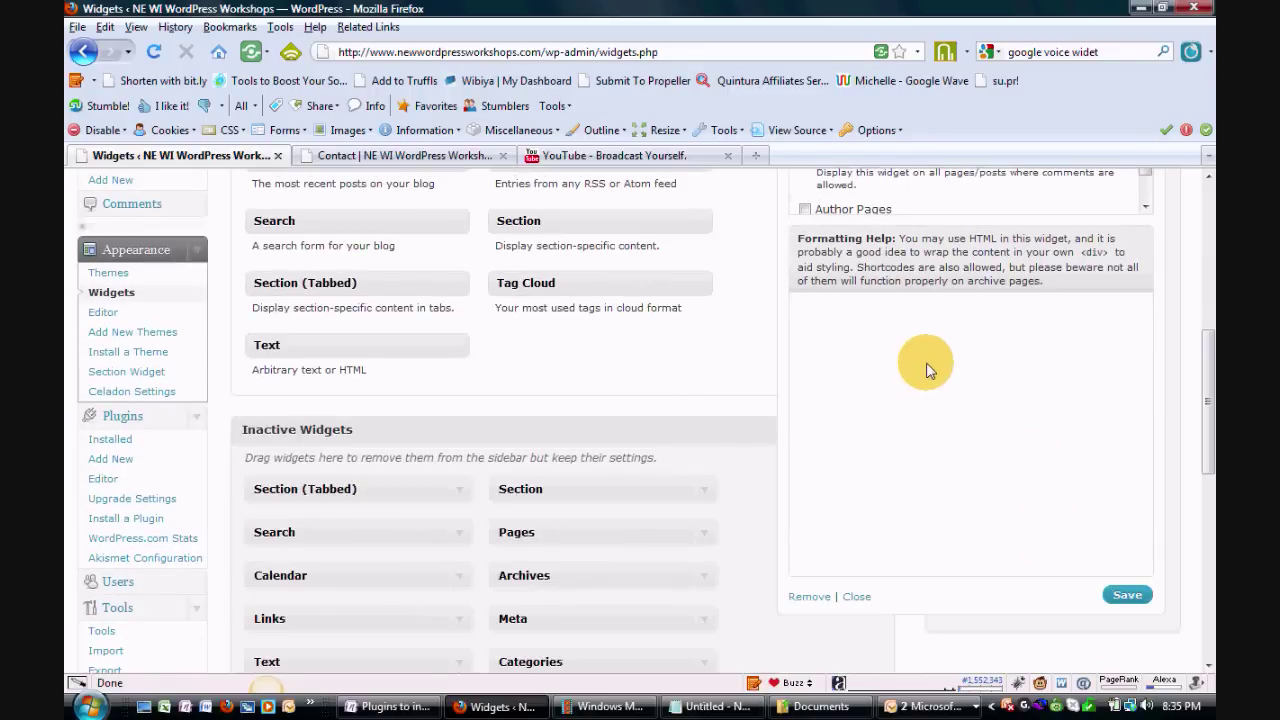
text(follow me on Twitter @mm)
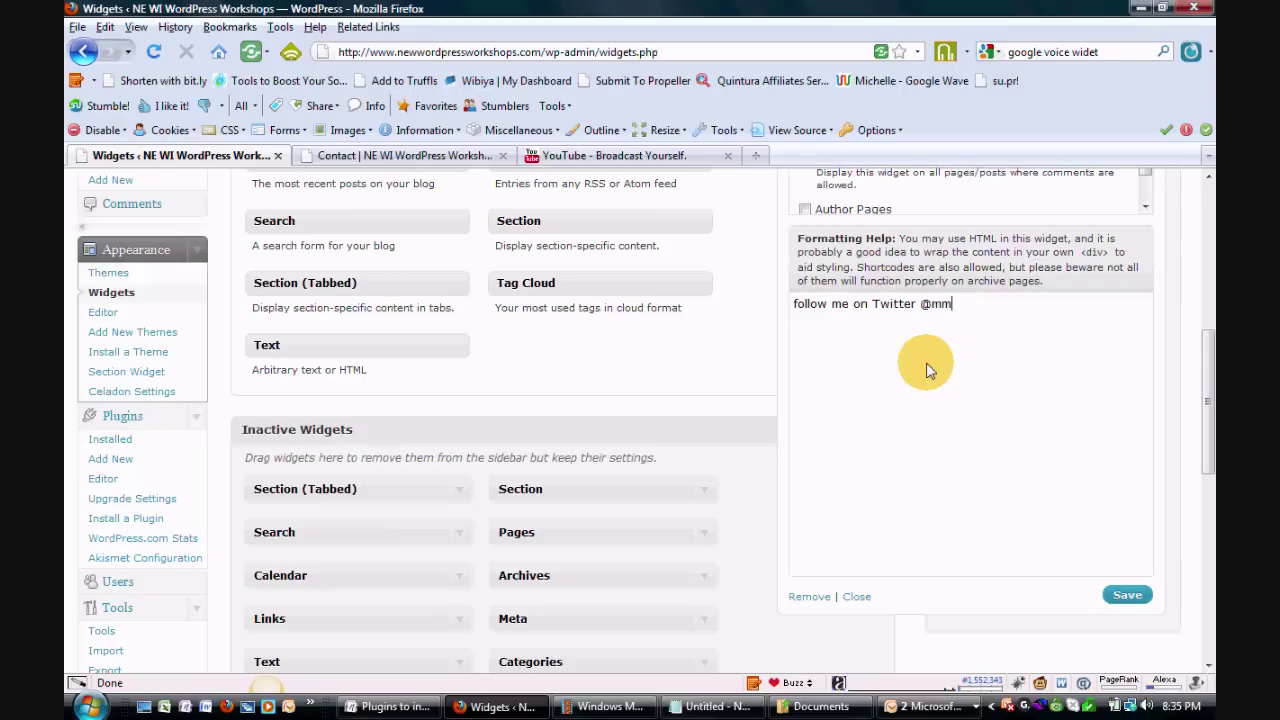
text(angen)
click(1126, 595)
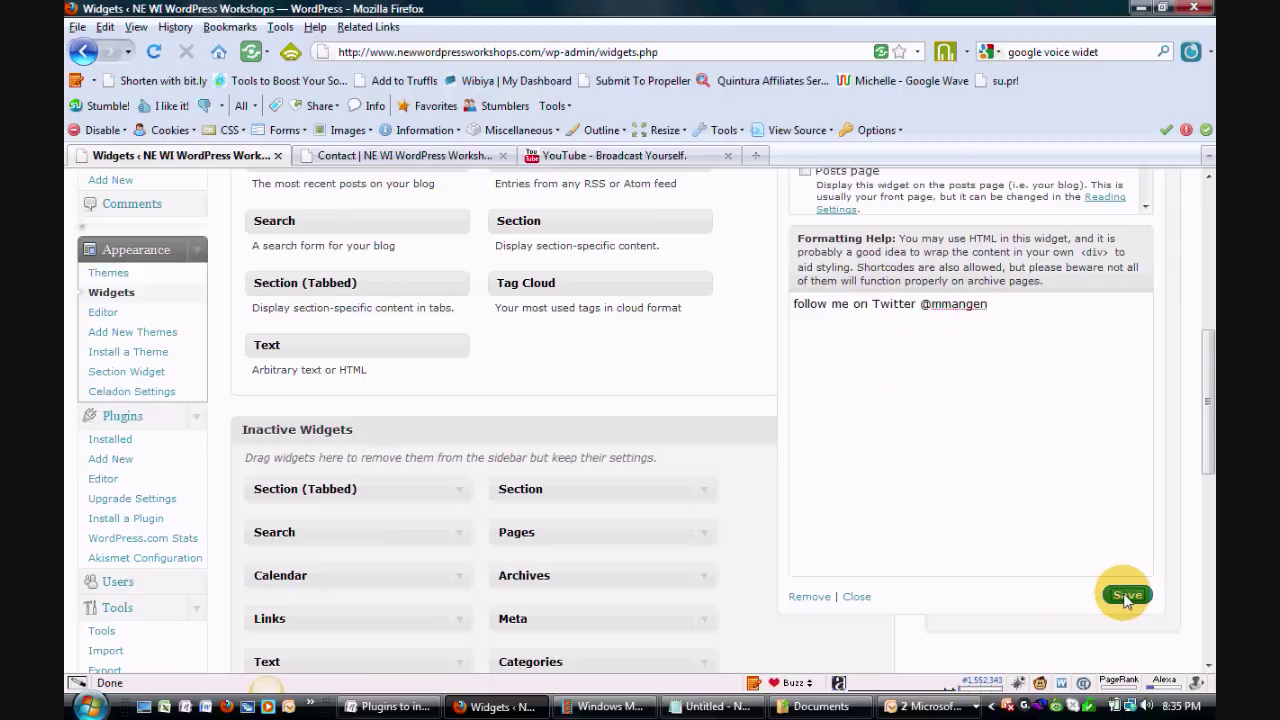
Review the widget's Categories and Pages visibility, then view the live Contact page.
scroll(1036, 512, up, 5)
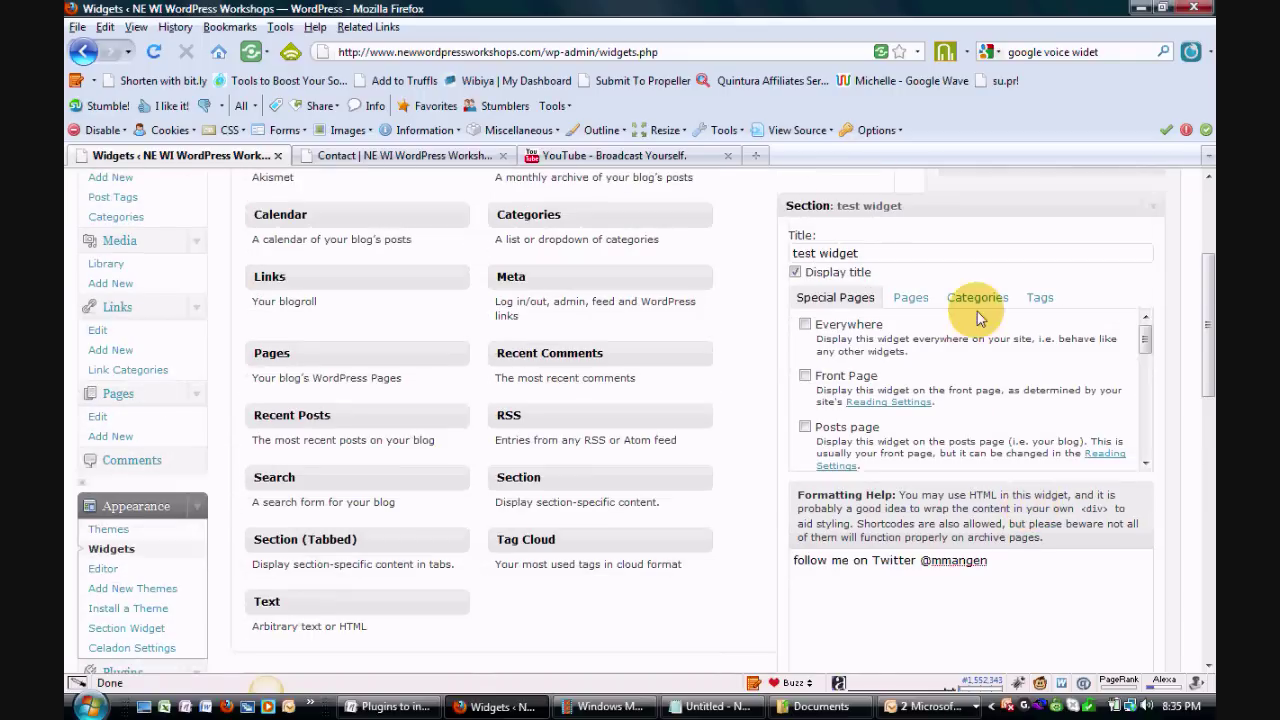
click(978, 300)
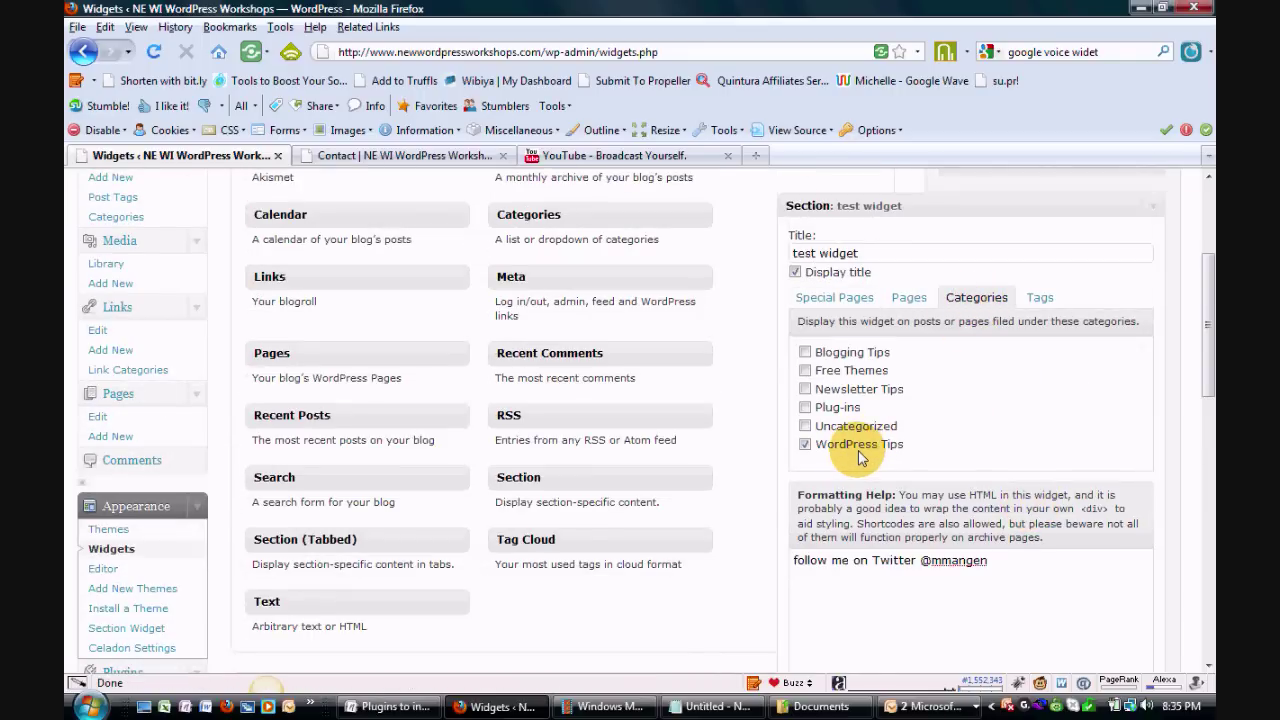
click(909, 298)
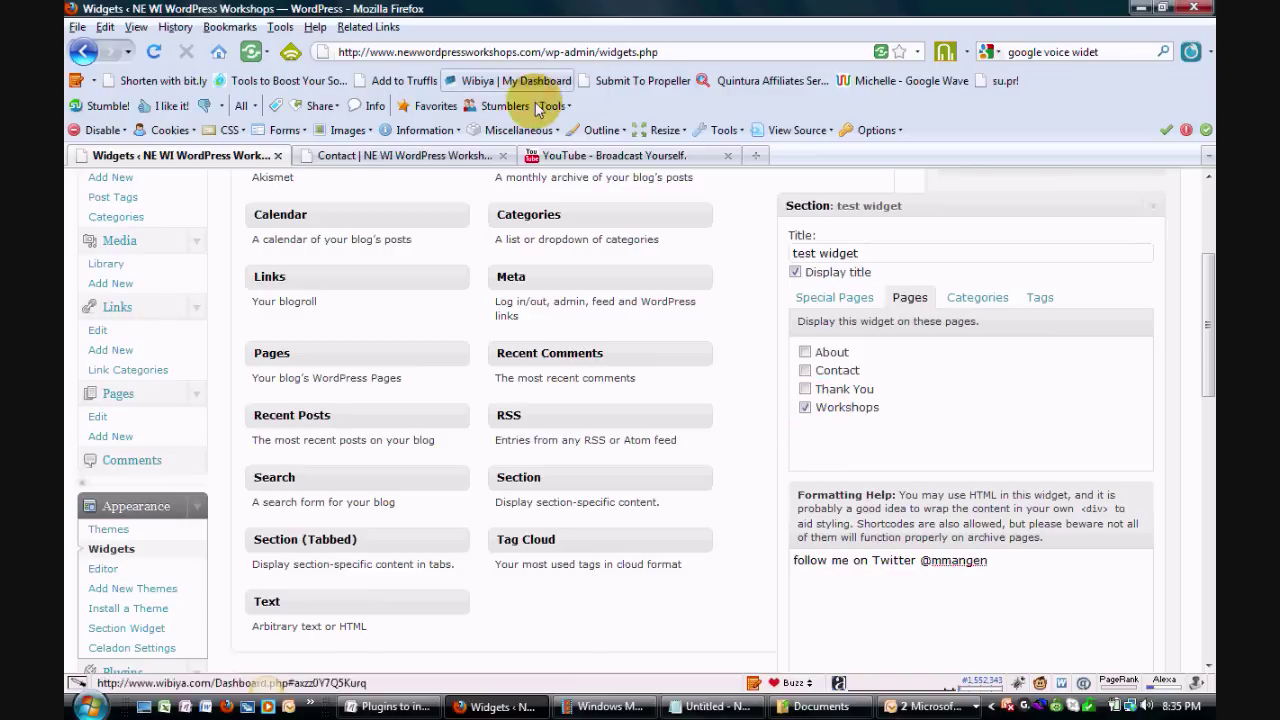
click(386, 156)
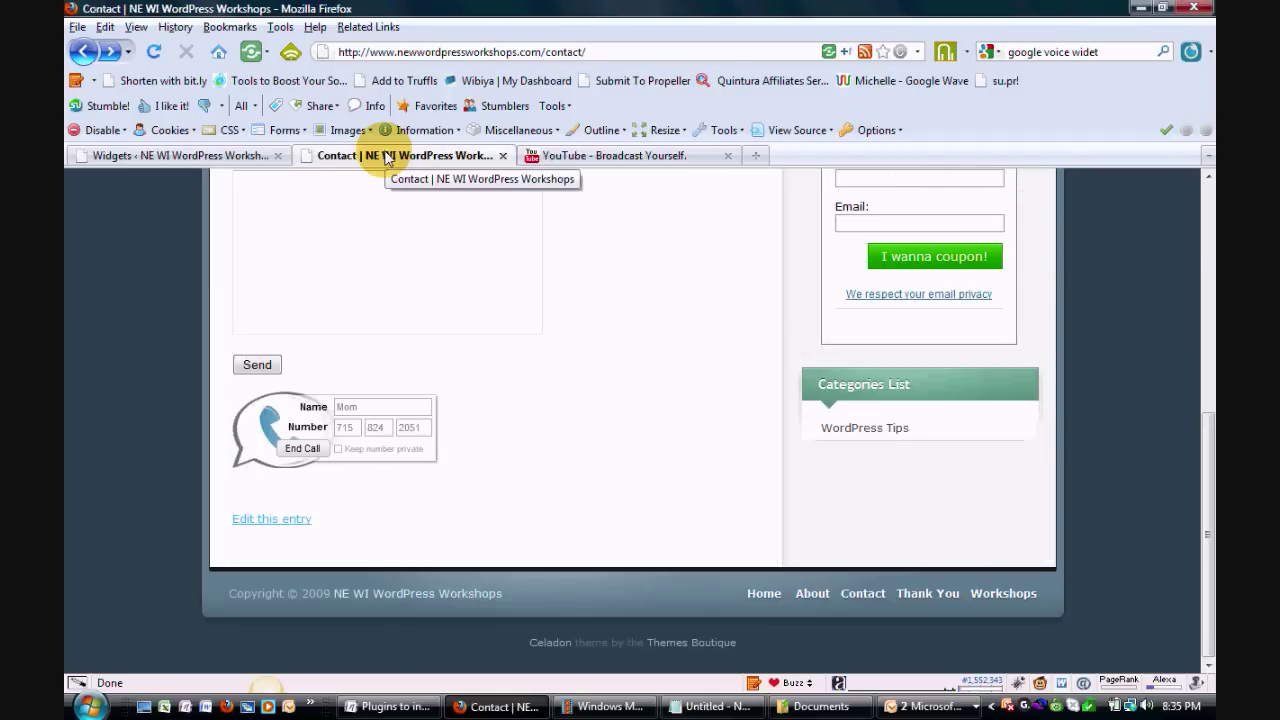
scroll(506, 316, up, 8)
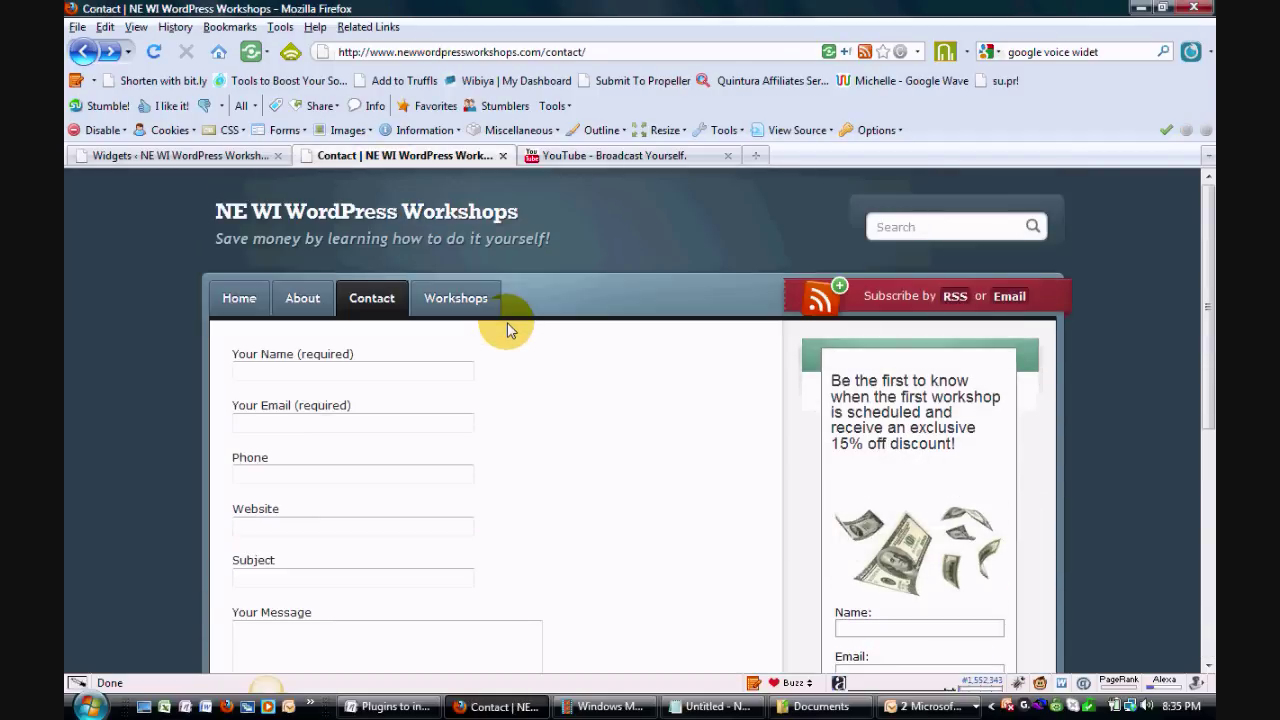
click(458, 298)
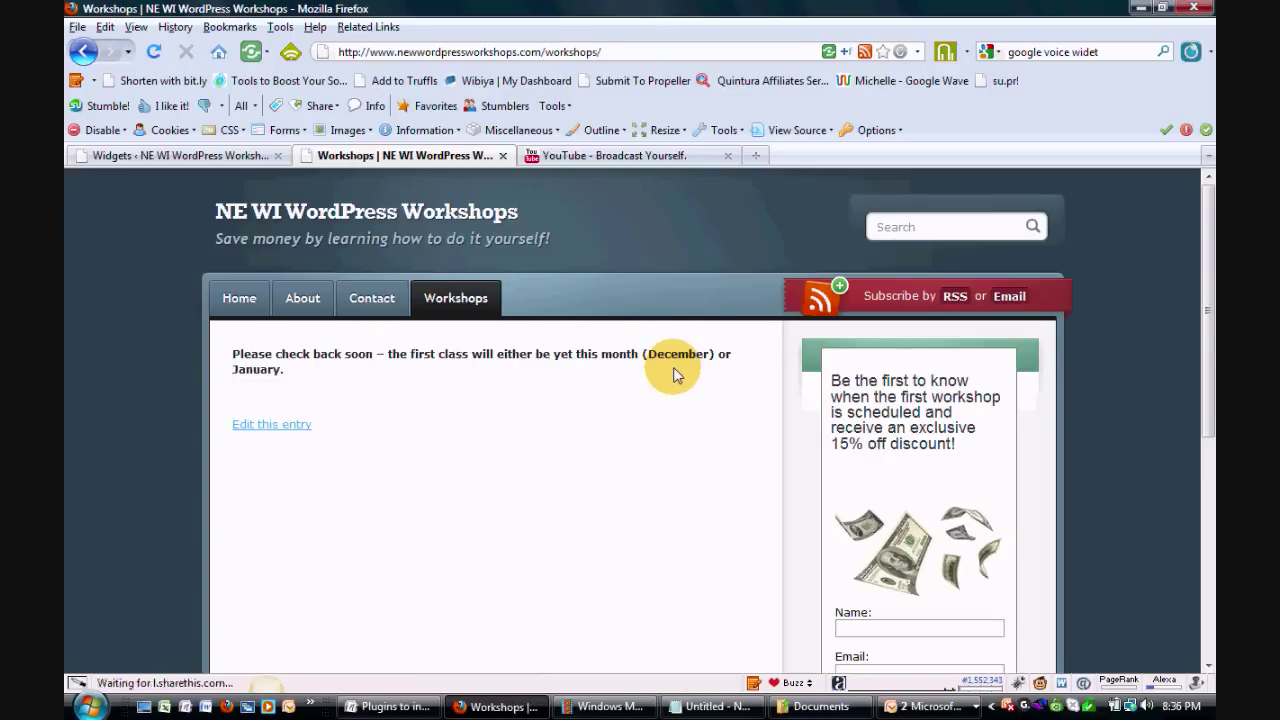
scroll(673, 367, down, 2)
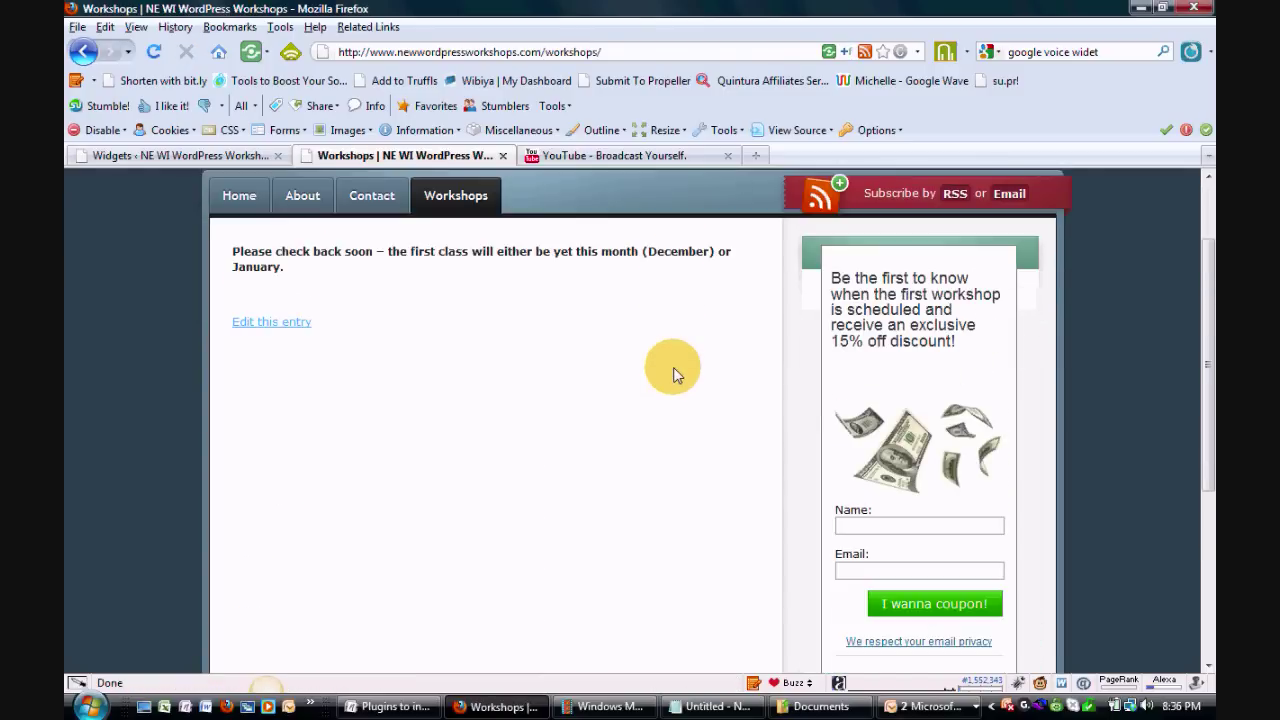
scroll(673, 368, down, 5)
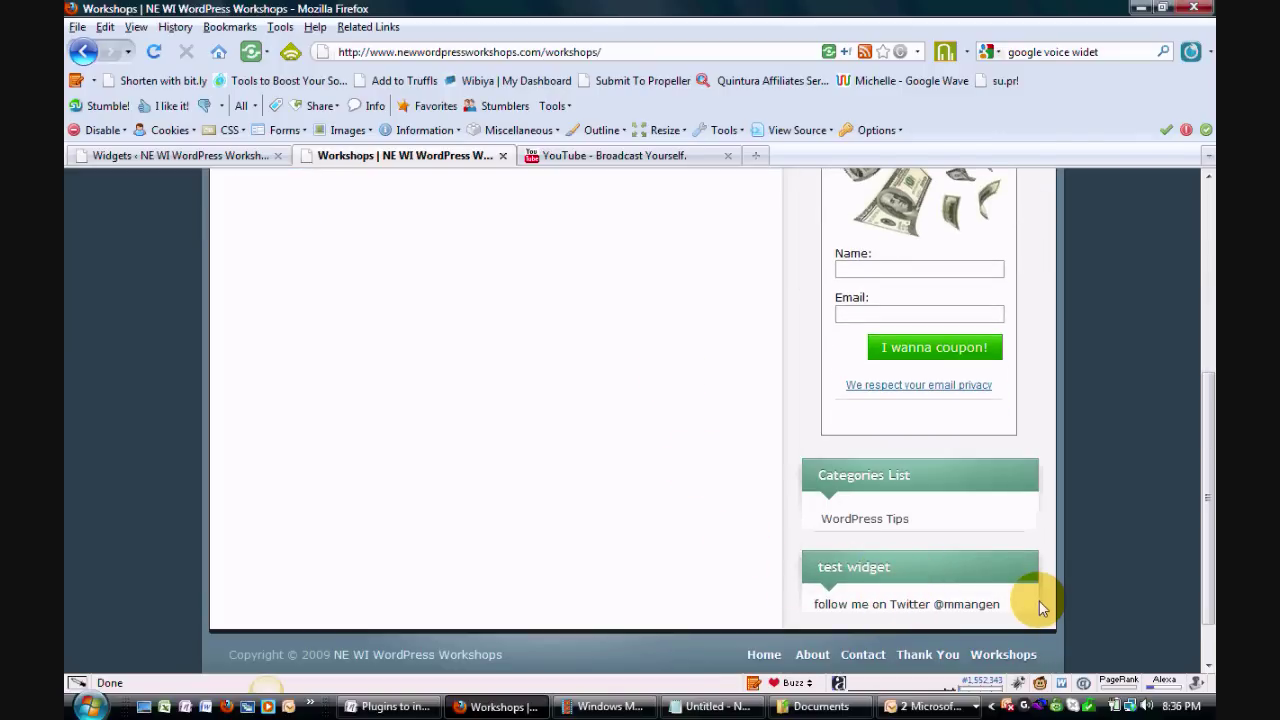
scroll(1039, 600, up, 7)
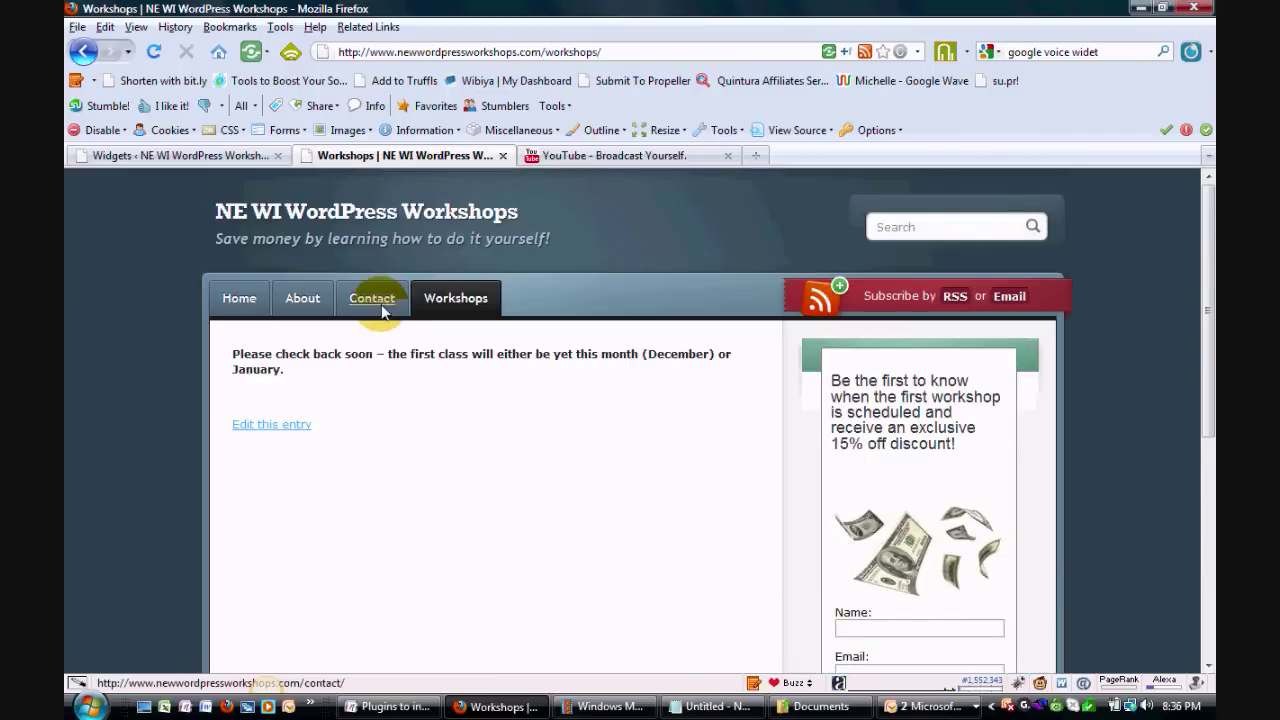
click(389, 301)
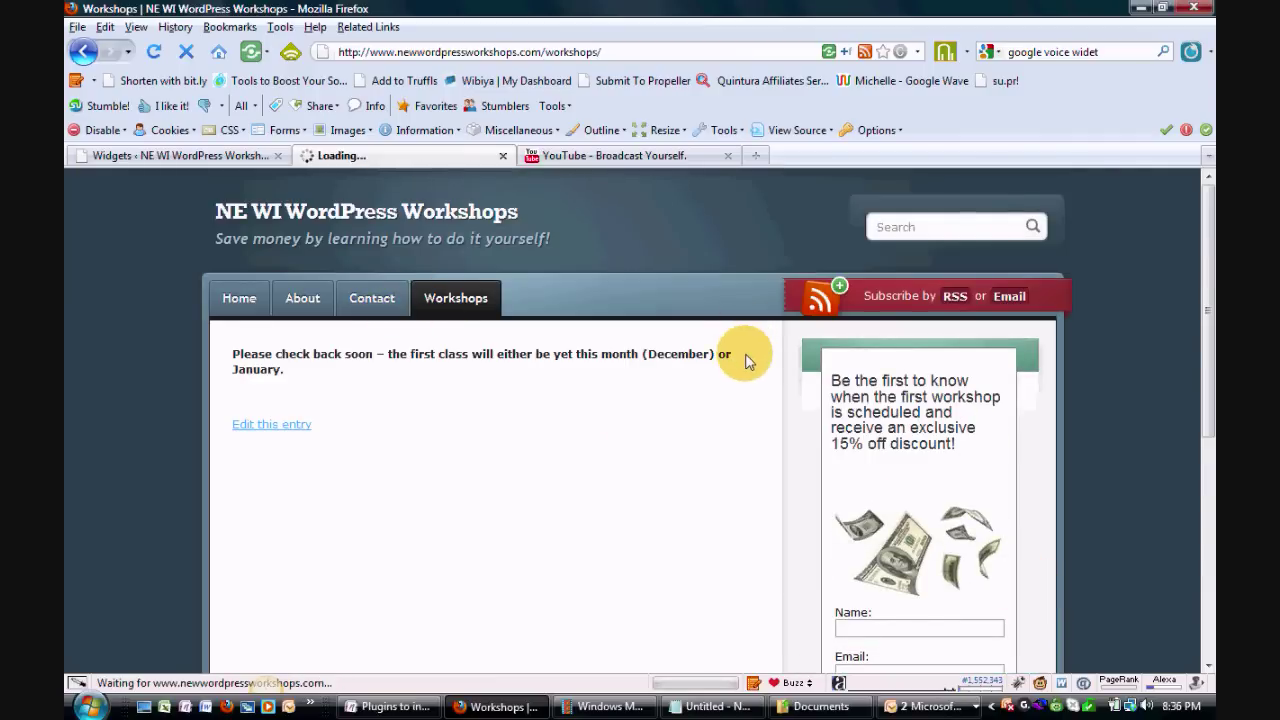
scroll(759, 383, down, 5)
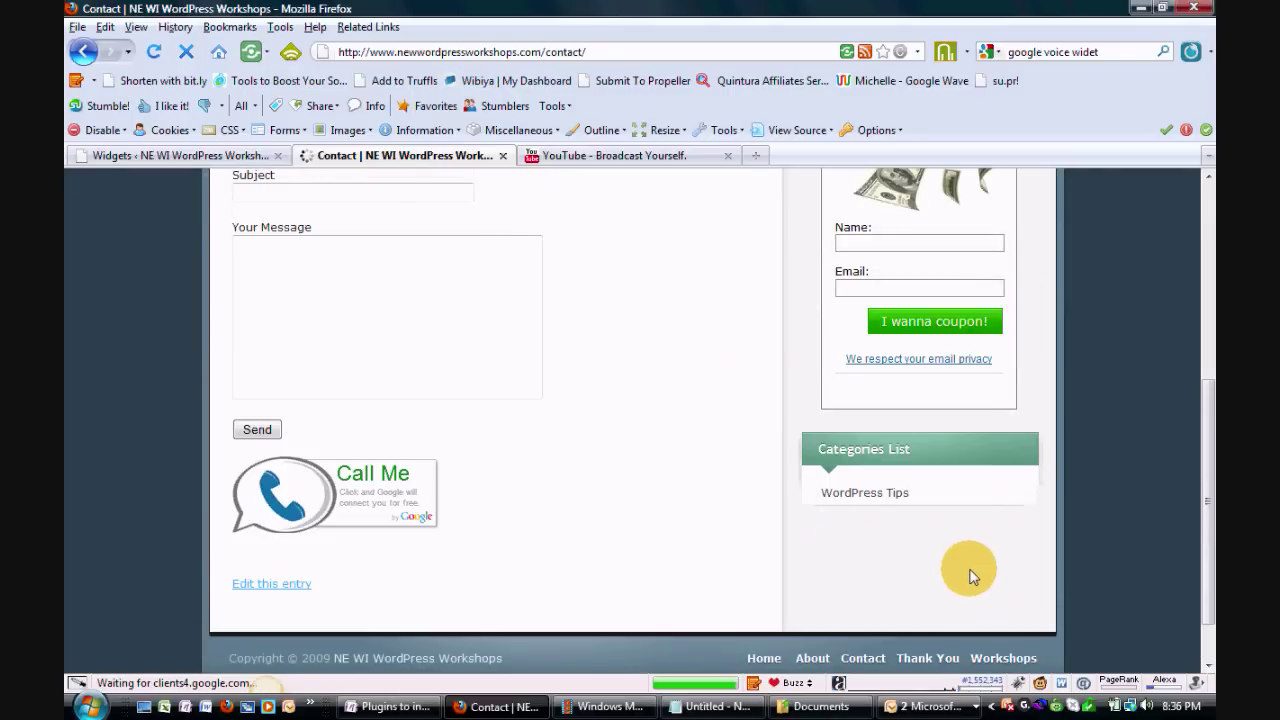
scroll(965, 575, up, 1)
scroll(965, 569, up, 6)
Open the About page and scroll through its sidebar.
click(302, 298)
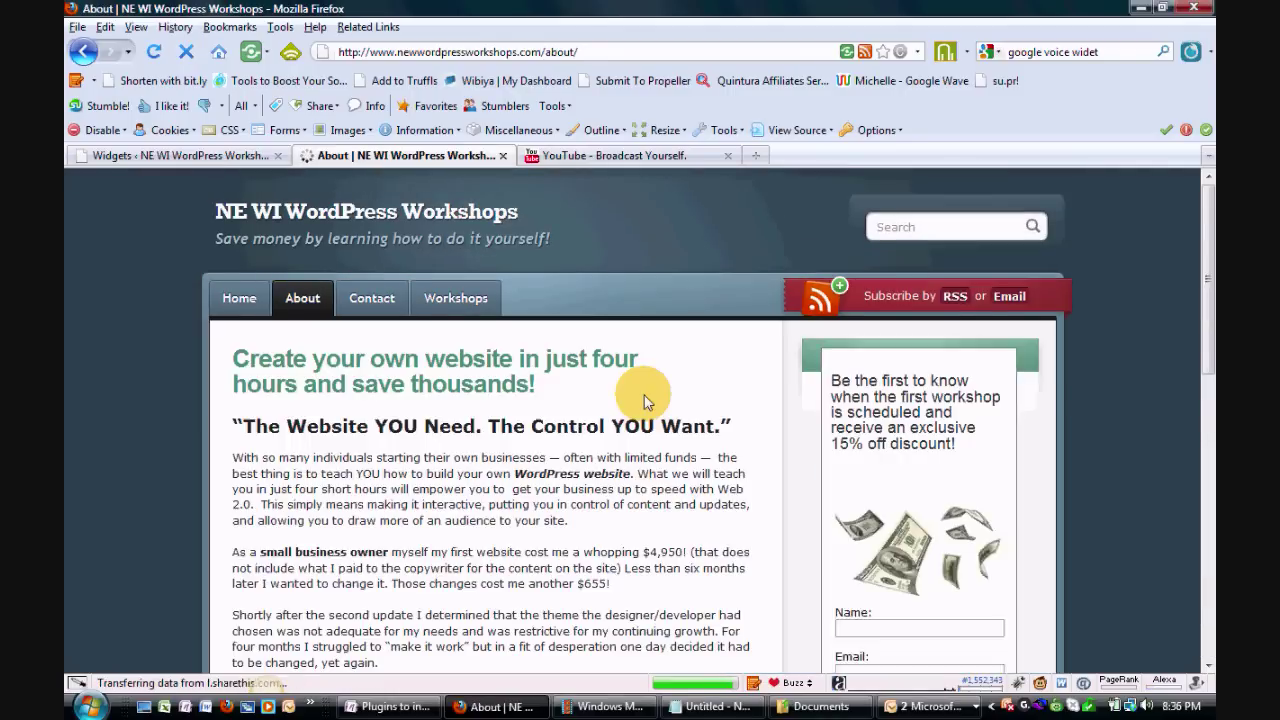
scroll(644, 398, down, 2)
scroll(644, 398, down, 5)
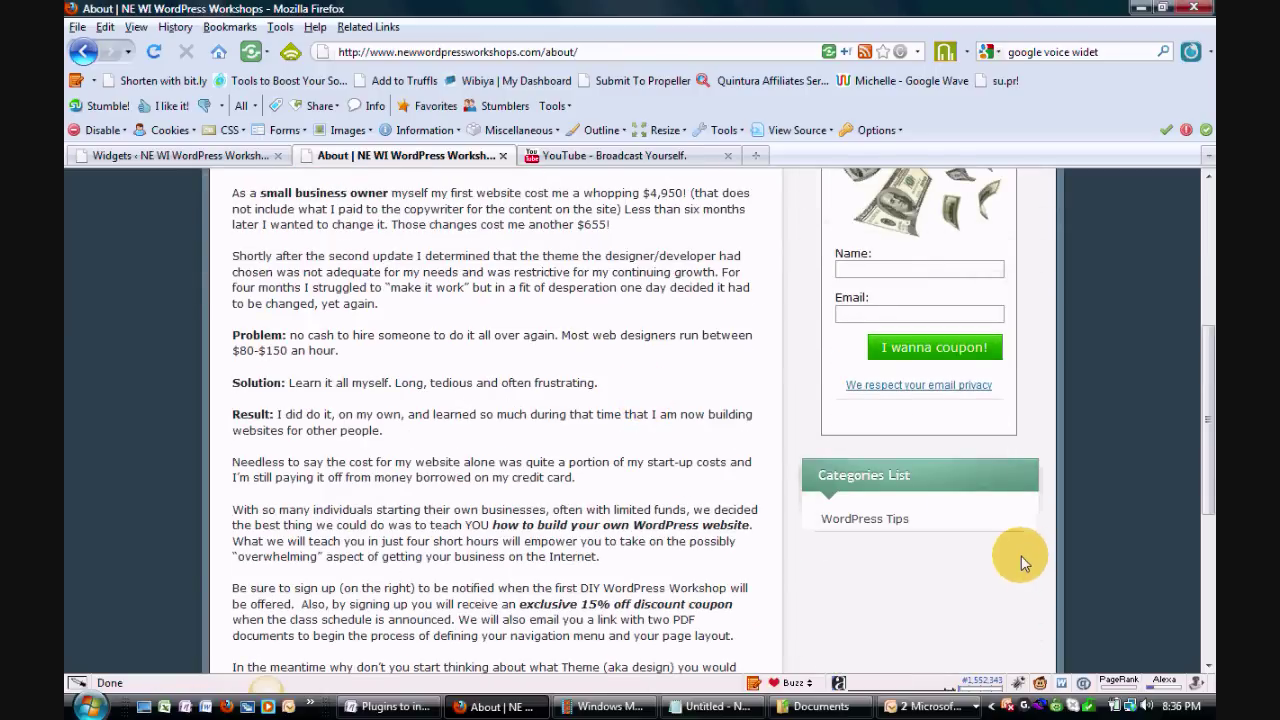
scroll(1021, 556, down, 5)
scroll(1021, 556, up, 12)
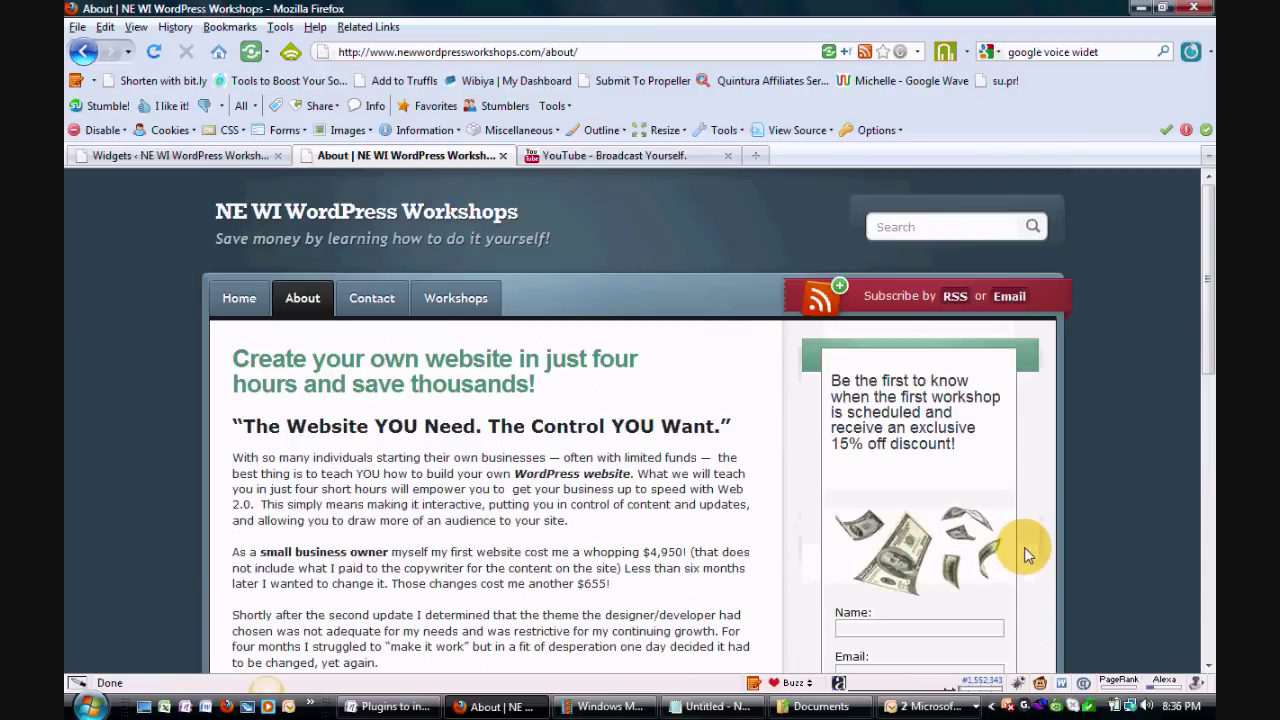
scroll(1020, 546, down, 10)
scroll(1010, 543, up, 10)
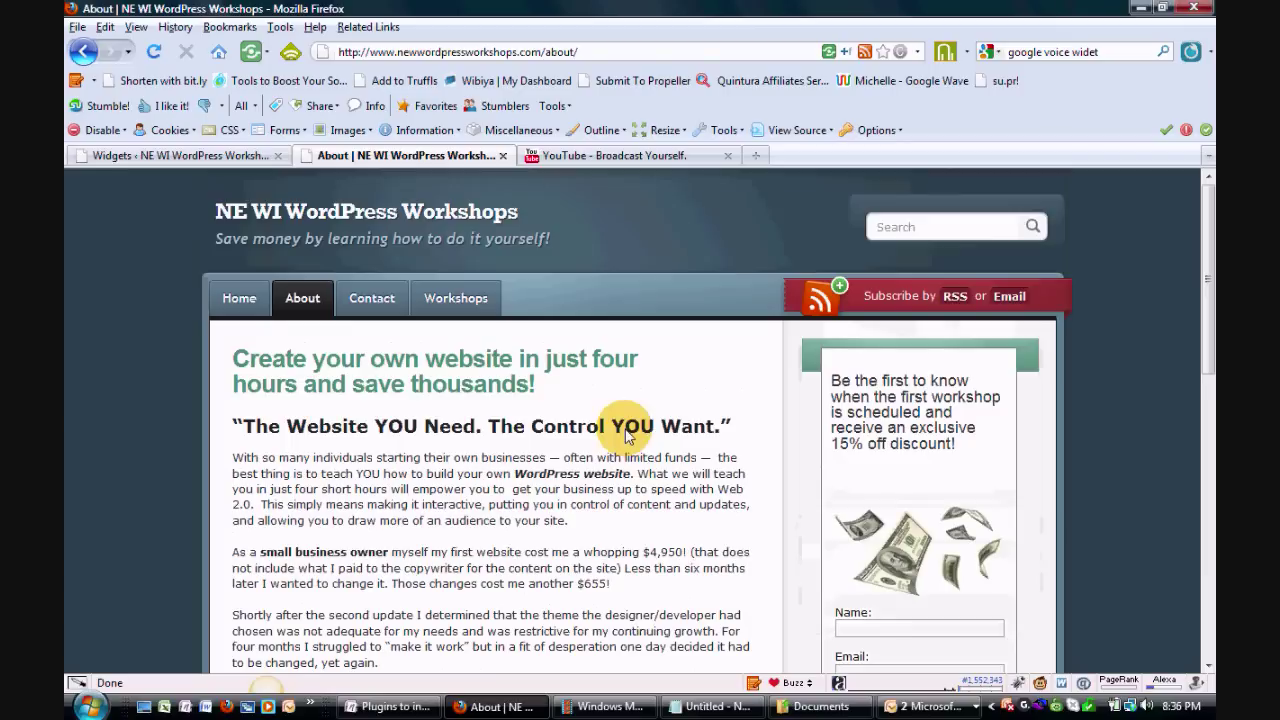
Check the sidebars on the Home page and the Welcome! post, then return to the Widgets admin.
click(250, 302)
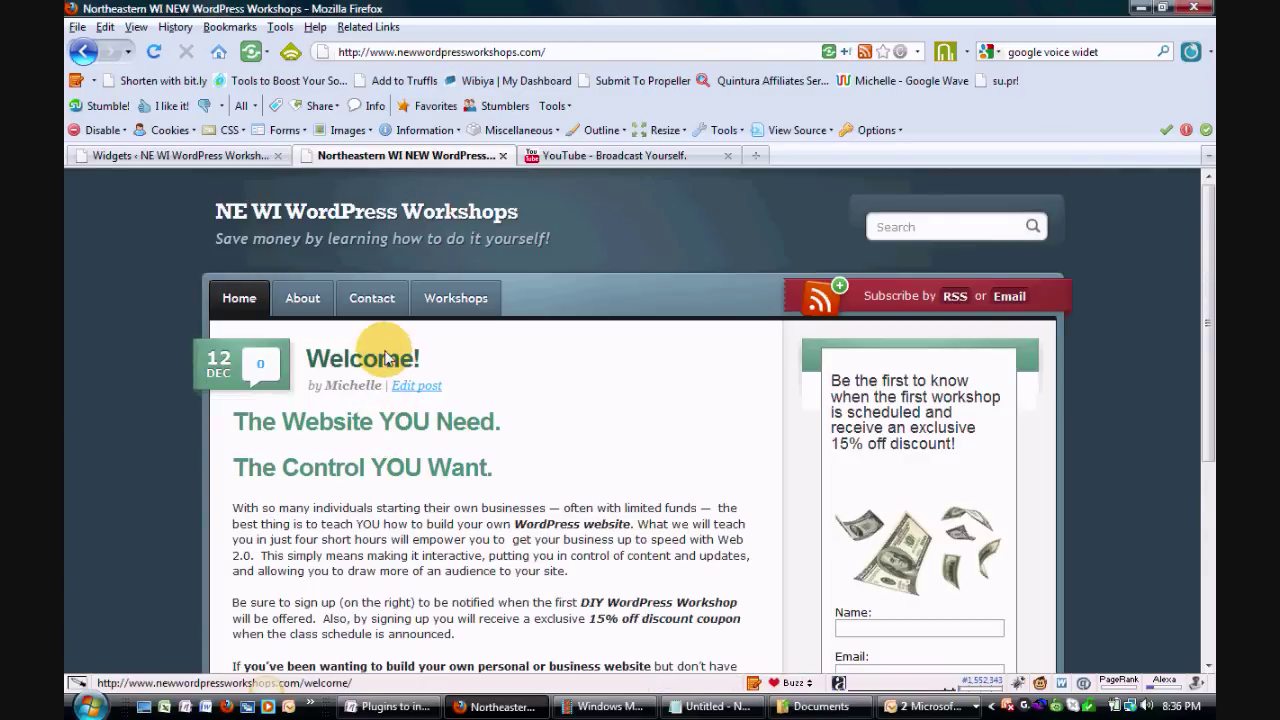
scroll(666, 393, down, 5)
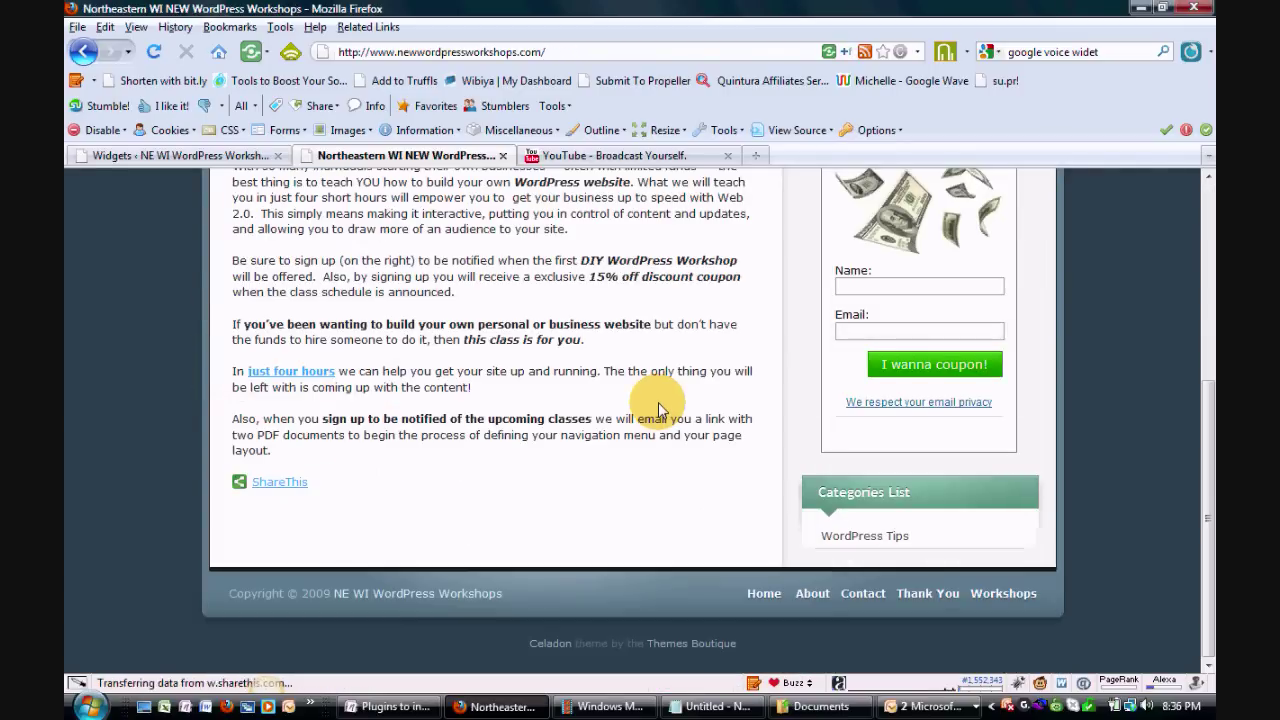
scroll(658, 405, up, 5)
click(383, 366)
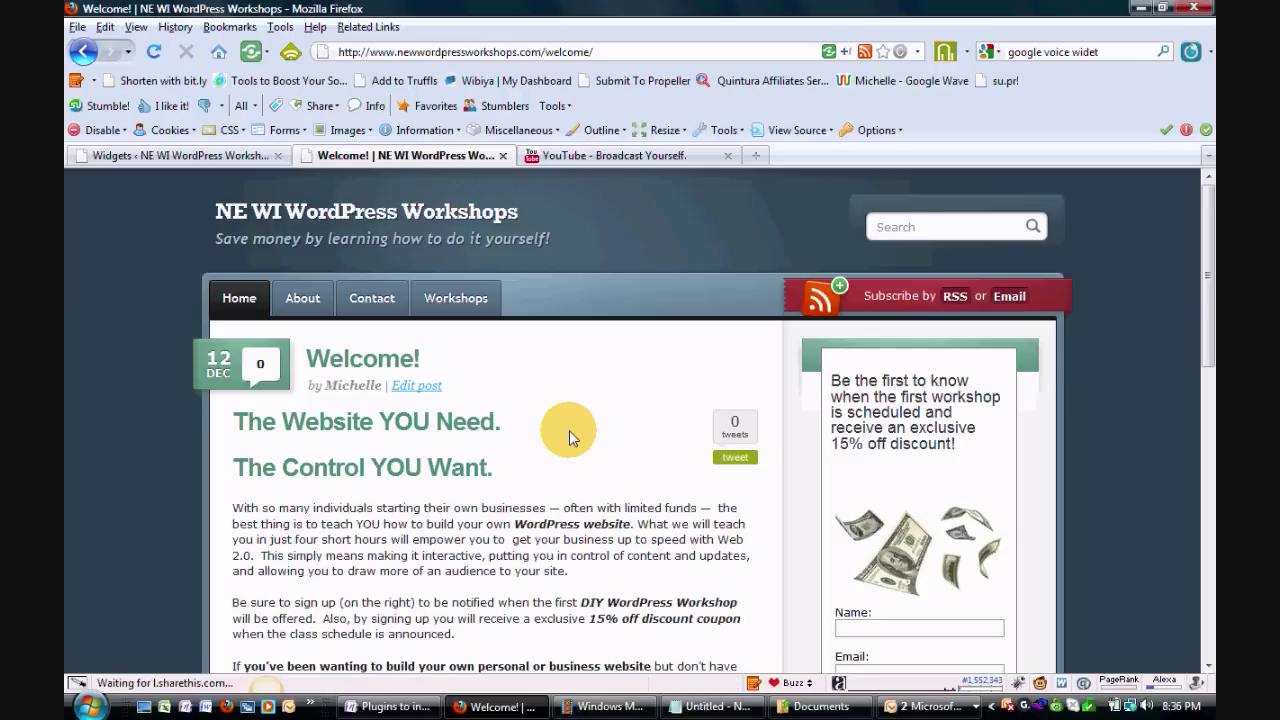
scroll(569, 430, down, 5)
scroll(568, 438, down, 2)
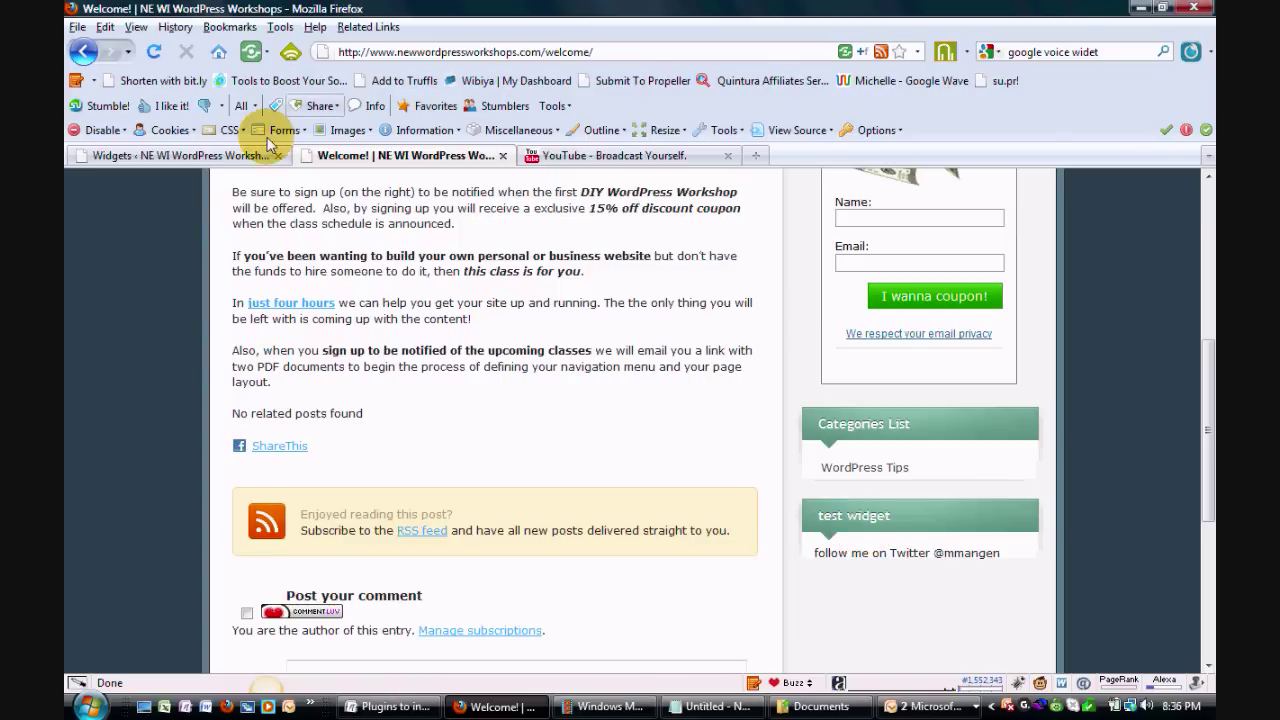
click(219, 160)
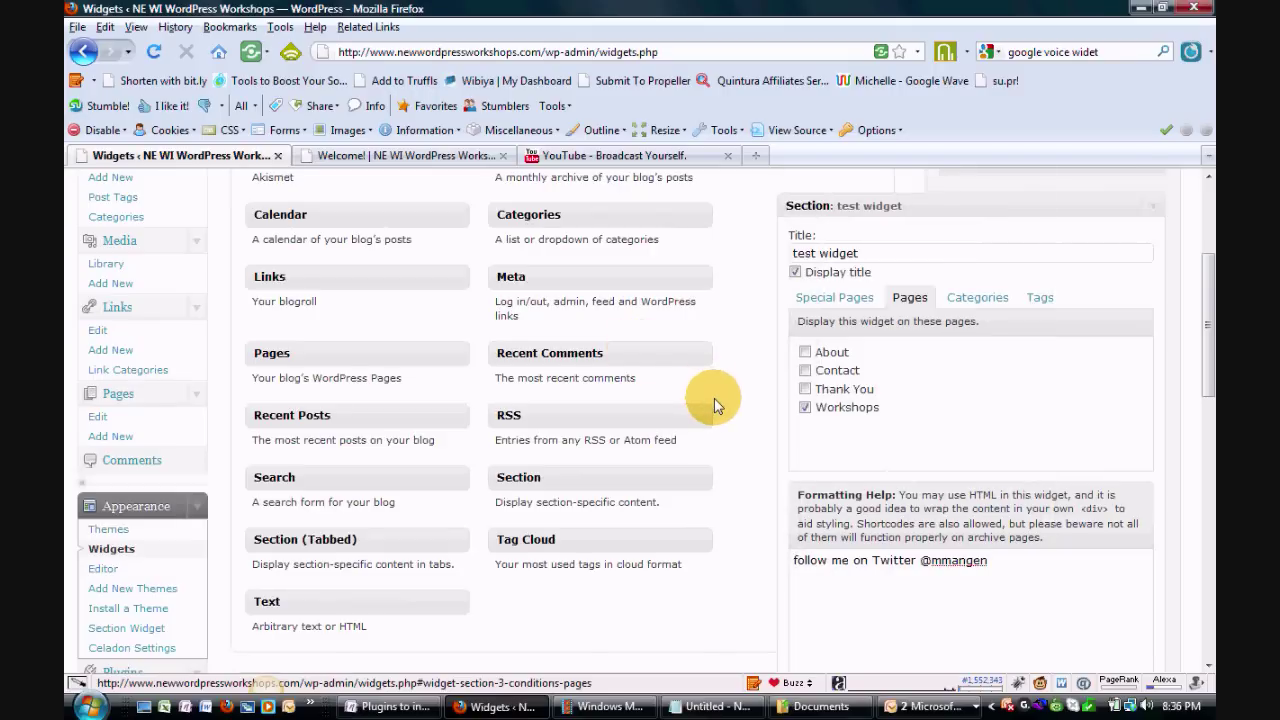